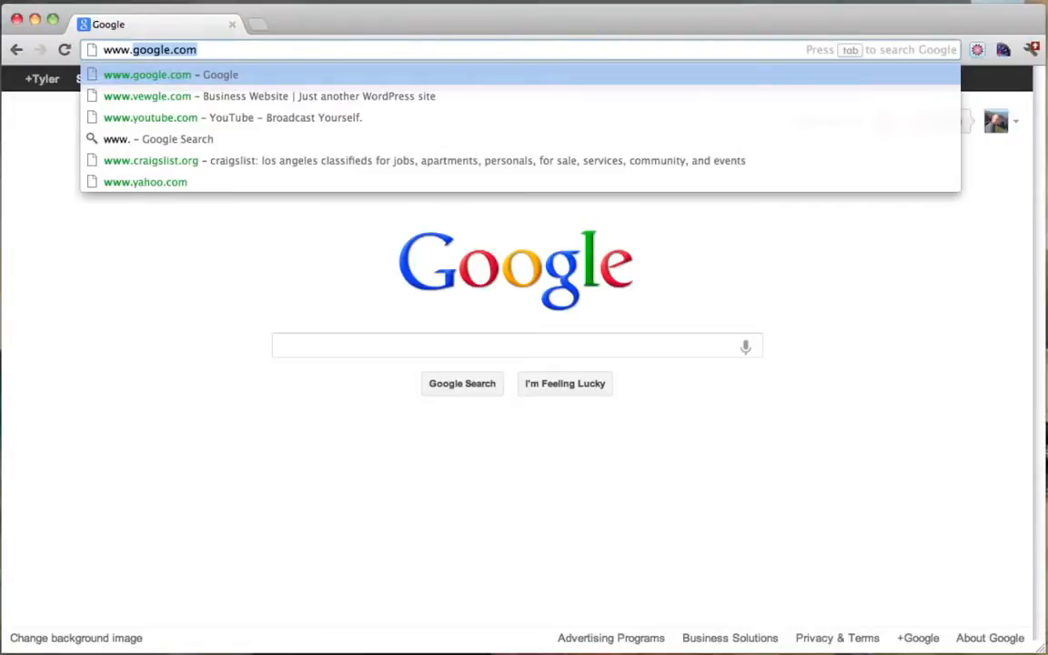
{"action": "type", "text": "pixlr"}
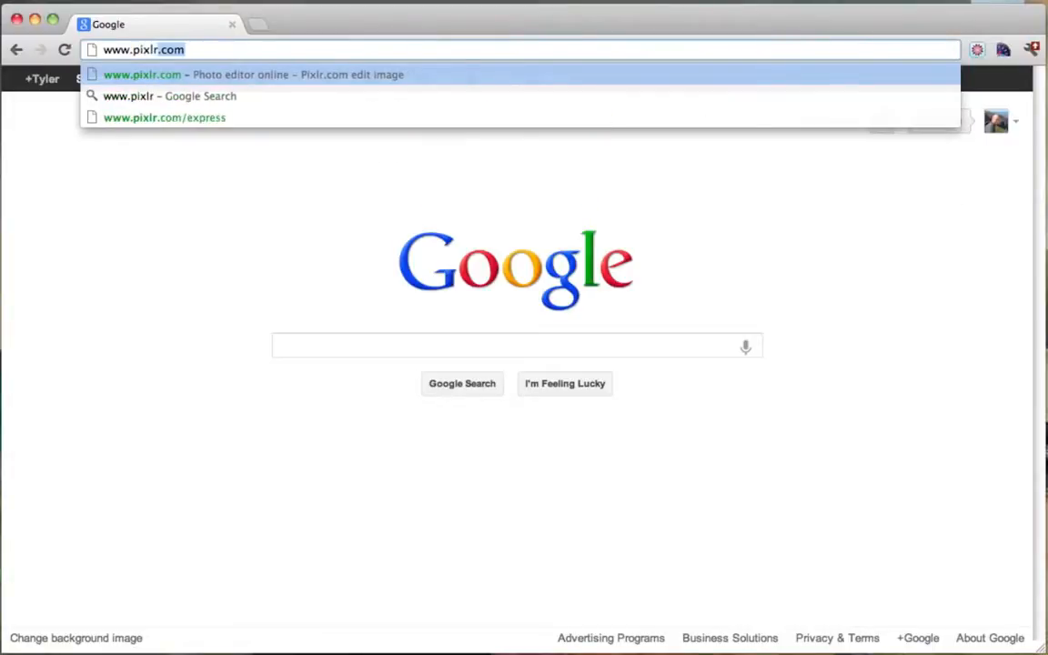
{"action": "type", "text": ".com"}
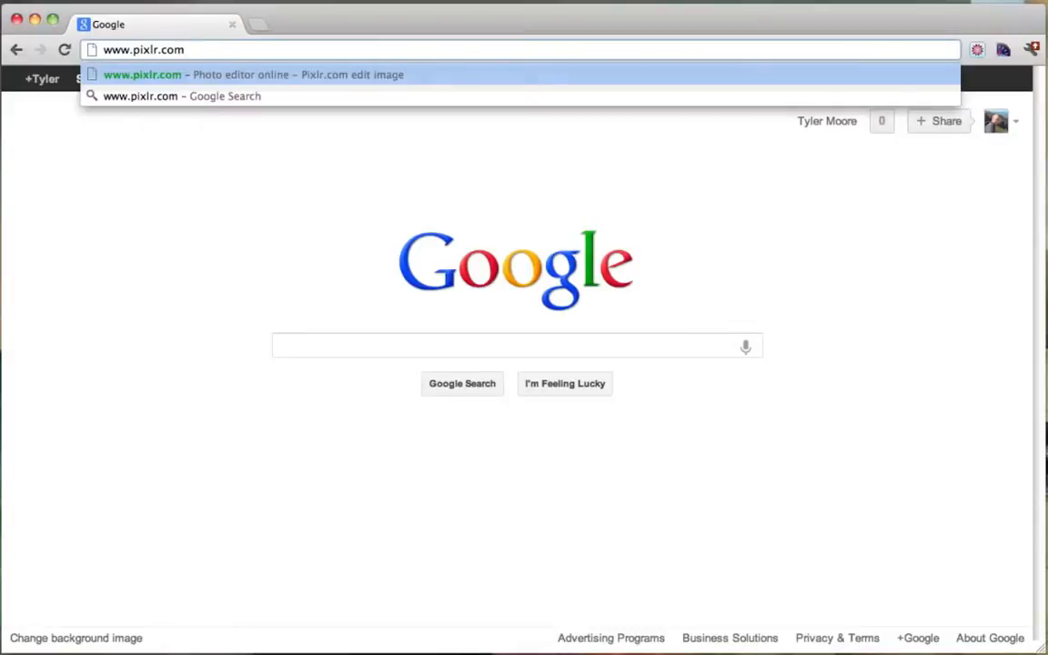
{"action": "key", "text": "Return"}
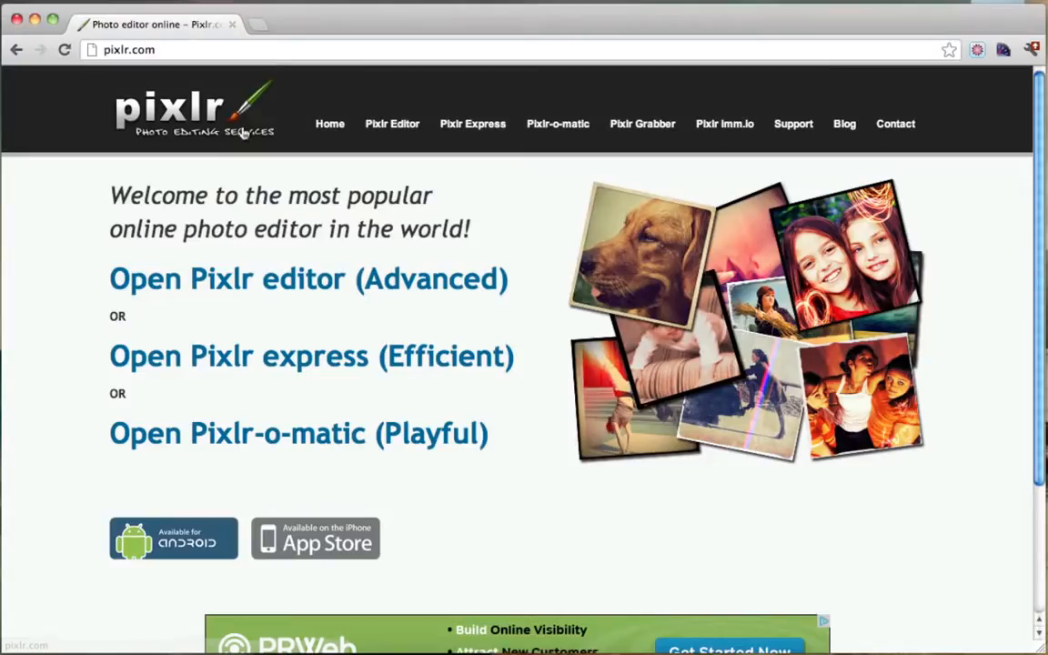
{"action": "left_click_drag", "start_coordinate": [141, 235], "coordinate": [203, 293]}
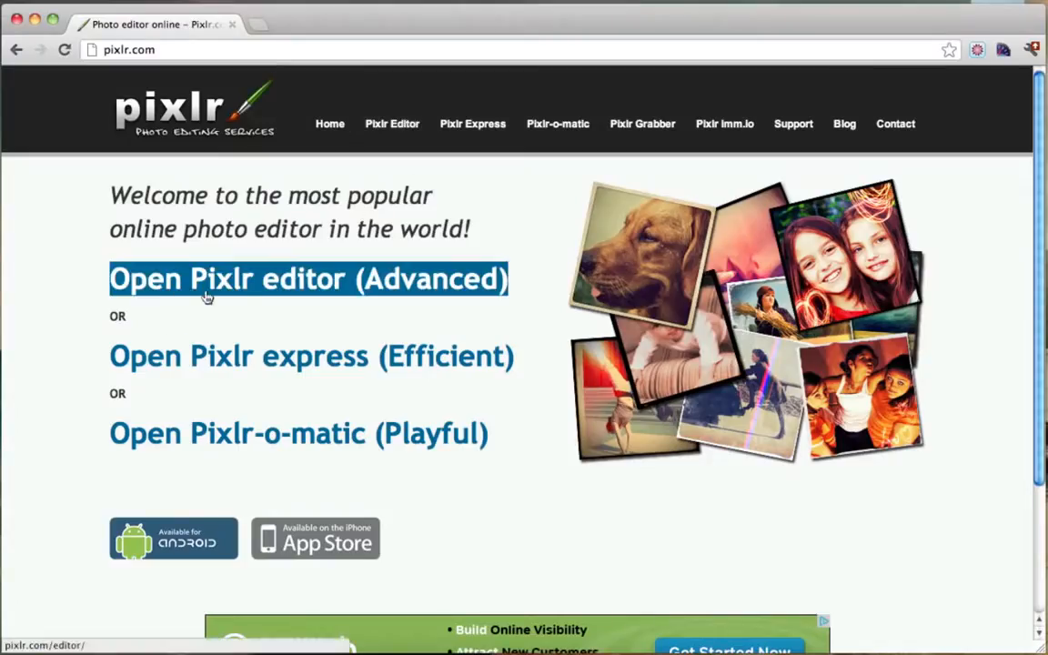
{"action": "left_click", "coordinate": [337, 289]}
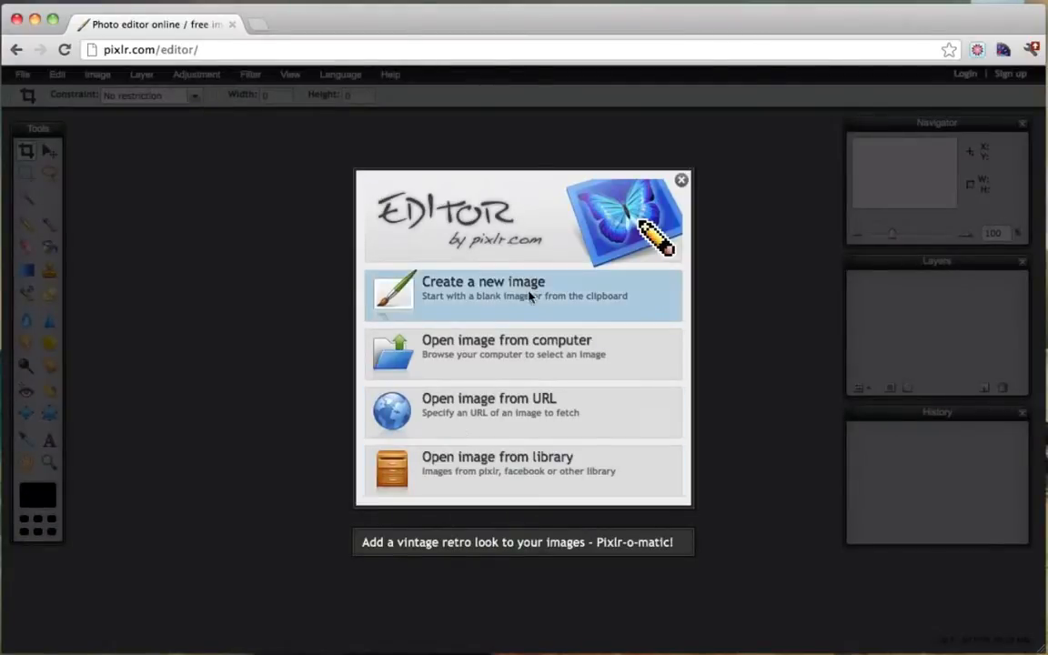
Create a new transparent 800 x 600 image named Logo.
{"action": "left_click", "coordinate": [474, 305]}
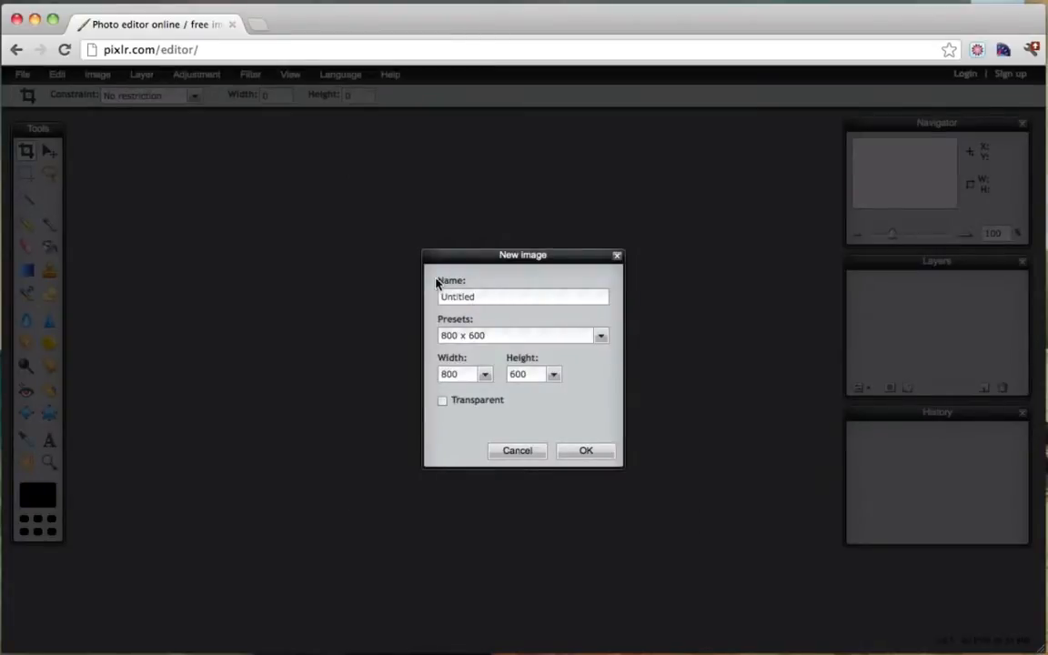
{"action": "left_click_drag", "start_coordinate": [499, 300], "coordinate": [438, 298]}
{"action": "type", "text": "Logo"}
{"action": "left_click", "coordinate": [586, 451]}
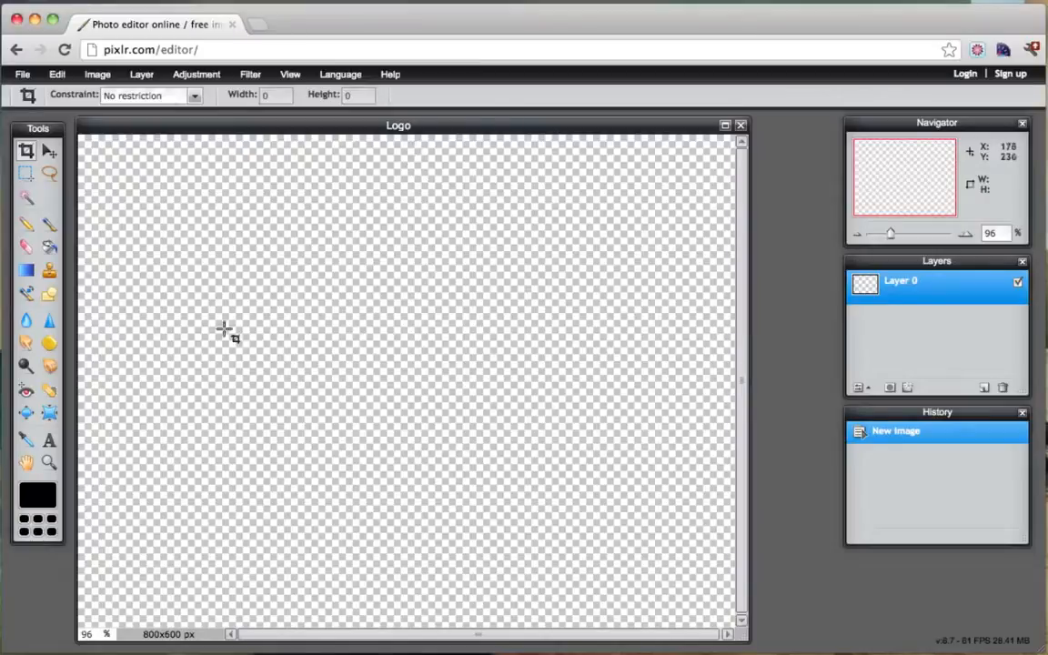
{"action": "left_click", "coordinate": [260, 27]}
{"action": "type", "text": "www.g"}
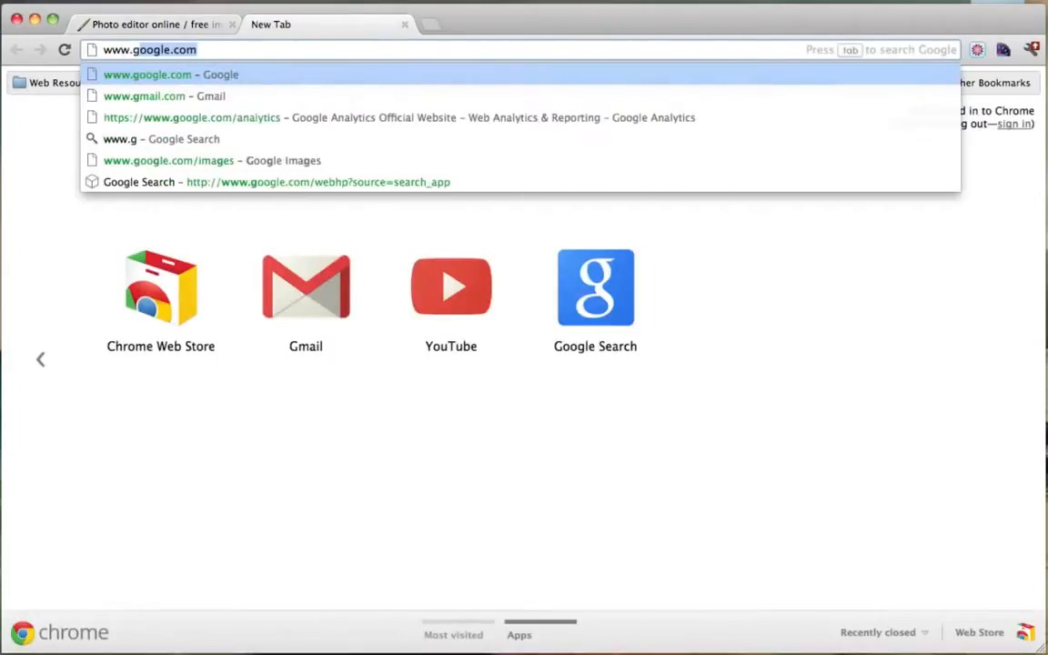
{"action": "type", "text": "oogle.com/images"}
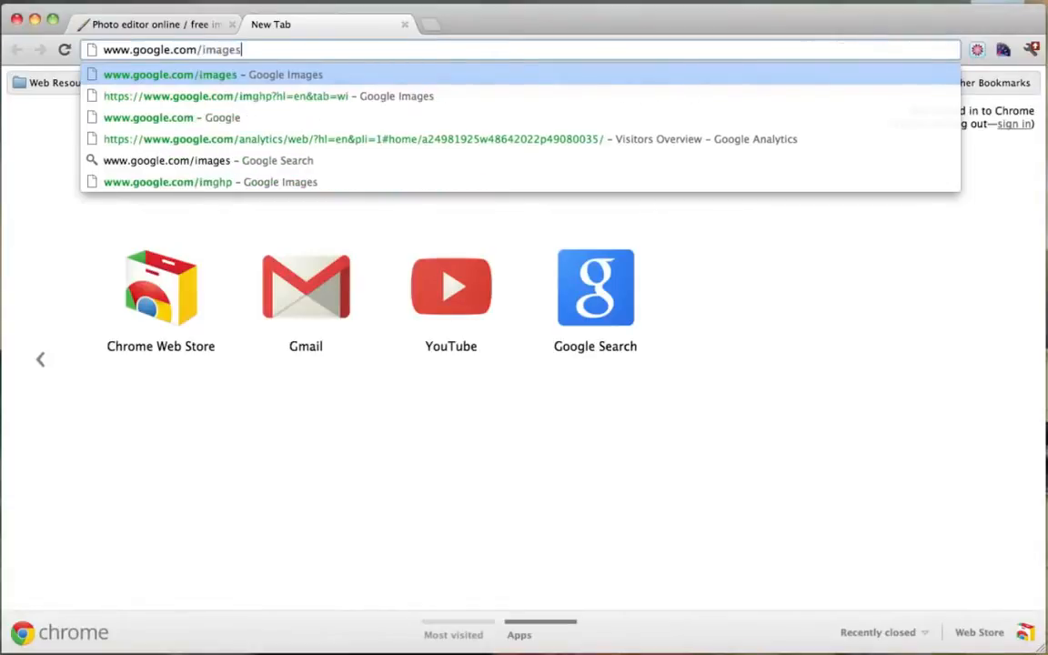
{"action": "key", "text": "Return"}
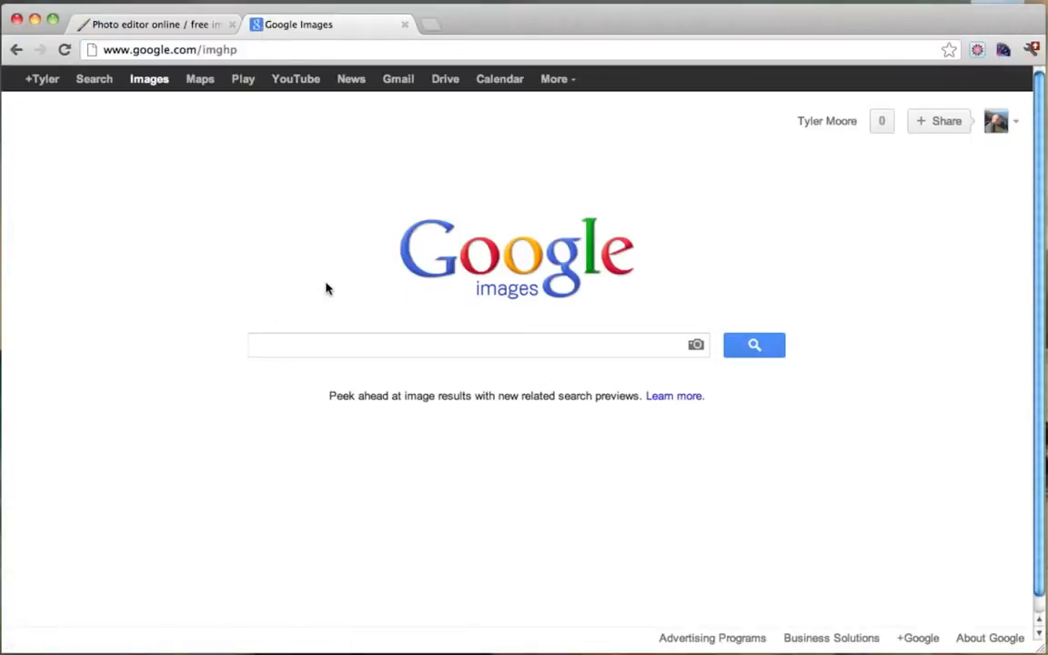
{"action": "left_click", "coordinate": [193, 31]}
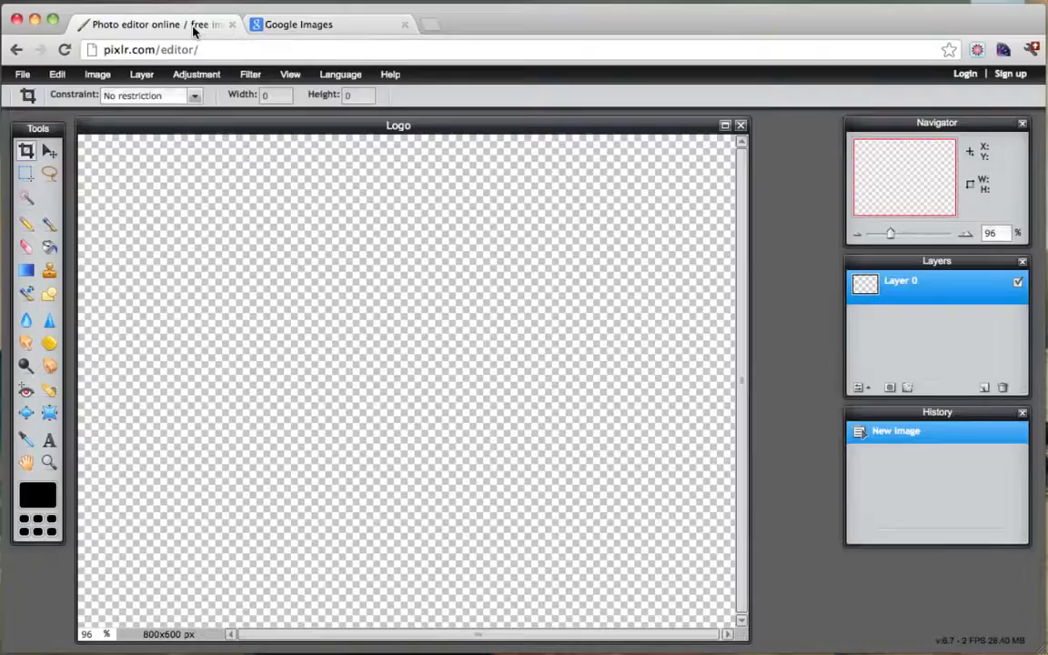
{"action": "left_click", "coordinate": [352, 29]}
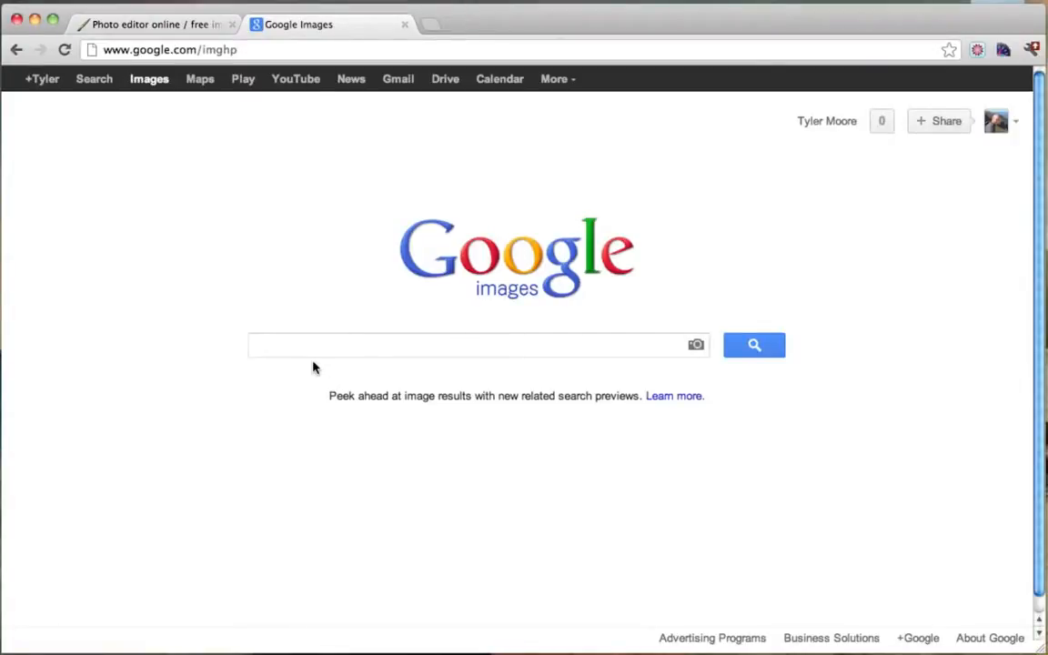
Search Google Images for "icon png".
{"action": "type", "text": "icon png"}
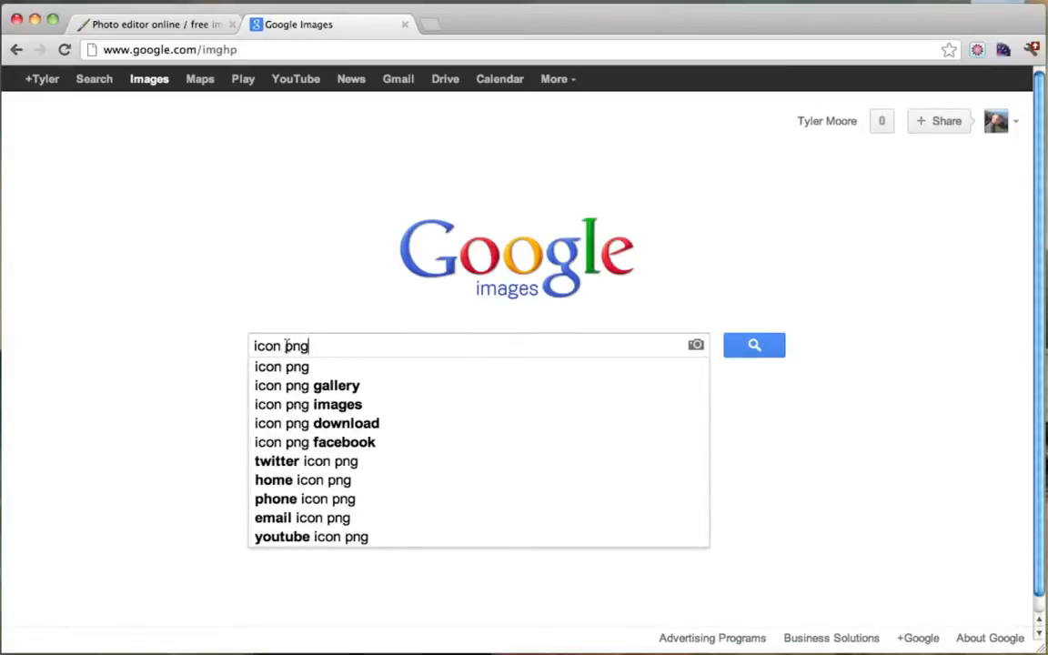
{"action": "left_click_drag", "start_coordinate": [286, 345], "coordinate": [310, 346]}
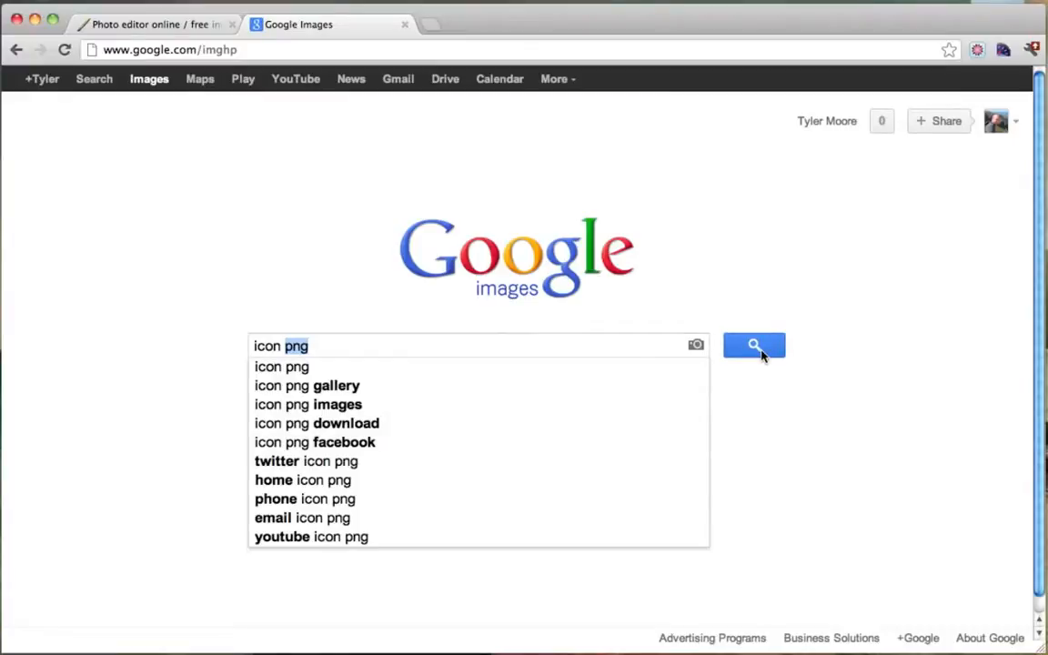
{"action": "left_click", "coordinate": [402, 348]}
{"action": "left_click", "coordinate": [760, 353]}
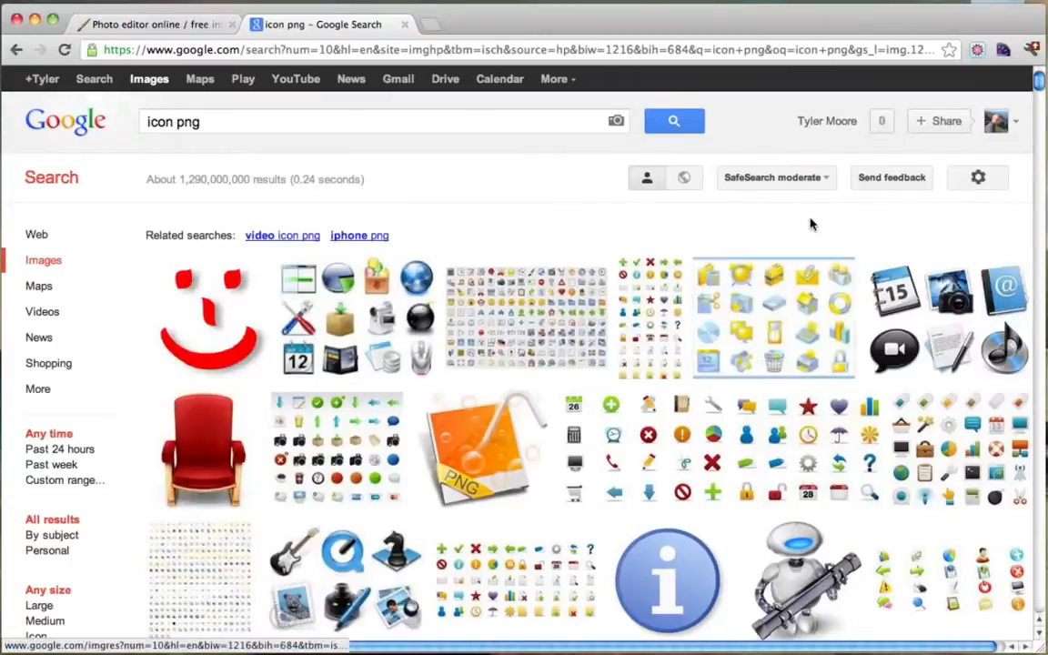
Browse the image results and open the blue ring icon with three dots, mac-icon.png.
{"action": "scroll", "coordinate": [811, 225], "scroll_direction": "down", "scroll_amount": 3}
{"action": "scroll", "coordinate": [811, 224], "scroll_direction": "down", "scroll_amount": 10}
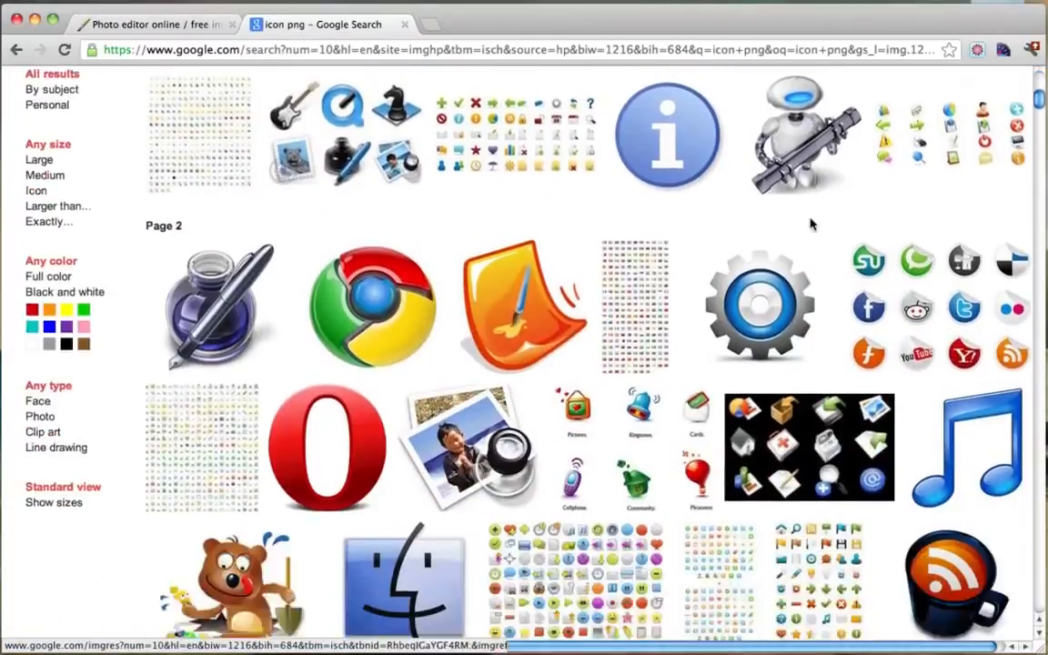
{"action": "scroll", "coordinate": [811, 224], "scroll_direction": "down", "scroll_amount": 4}
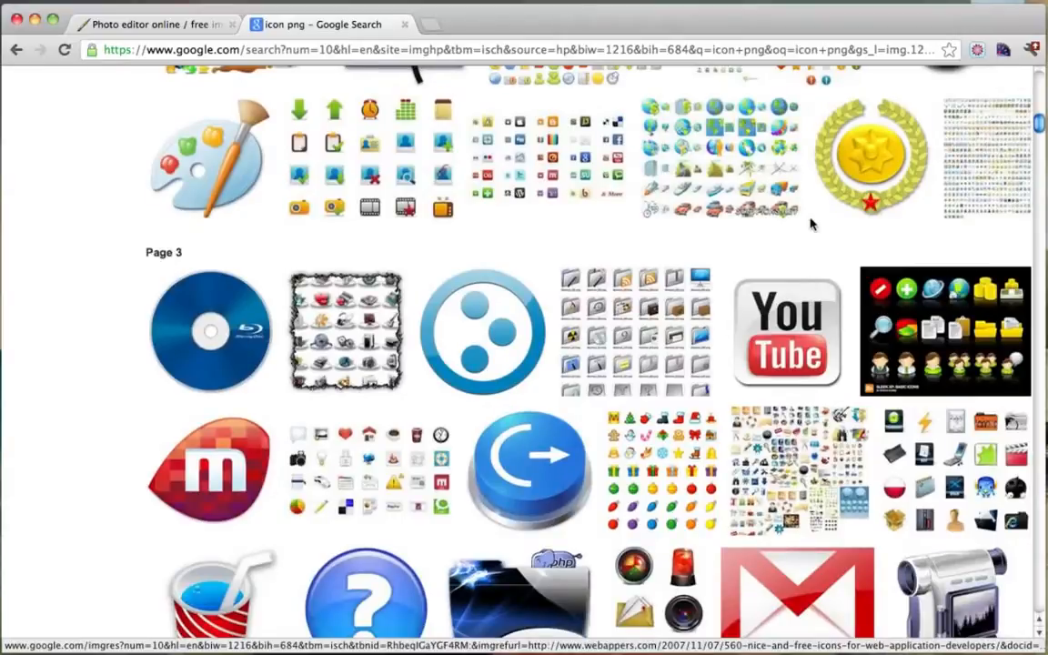
{"action": "scroll", "coordinate": [811, 225], "scroll_direction": "down", "scroll_amount": 4}
{"action": "scroll", "coordinate": [811, 224], "scroll_direction": "down", "scroll_amount": 2}
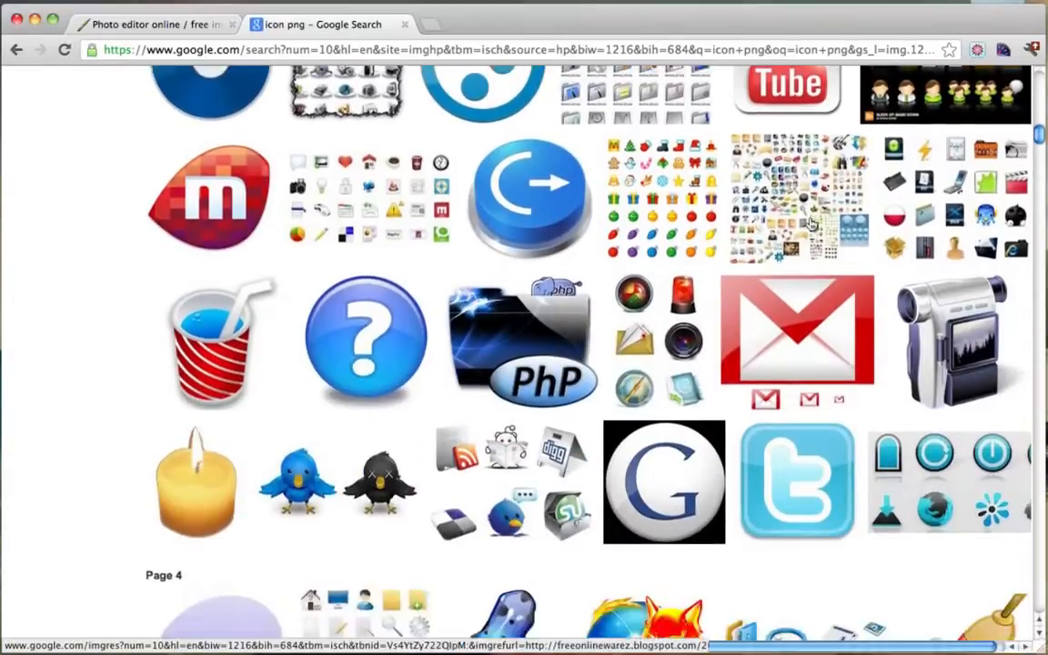
{"action": "scroll", "coordinate": [811, 224], "scroll_direction": "up", "scroll_amount": 4}
{"action": "mouse_move", "coordinate": [501, 260]}
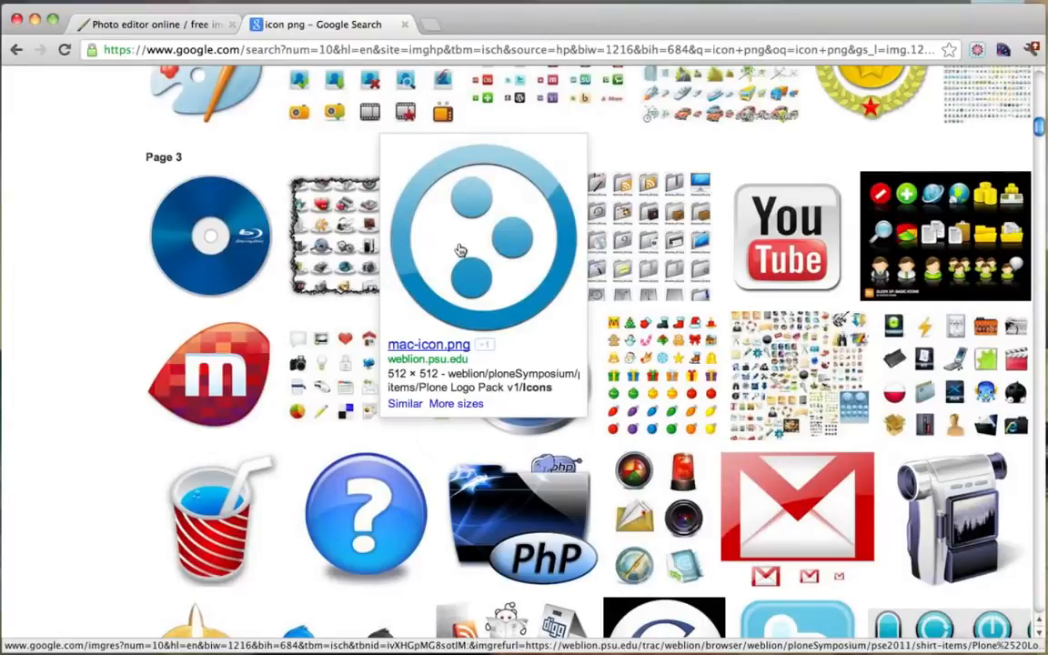
{"action": "left_click", "coordinate": [514, 229]}
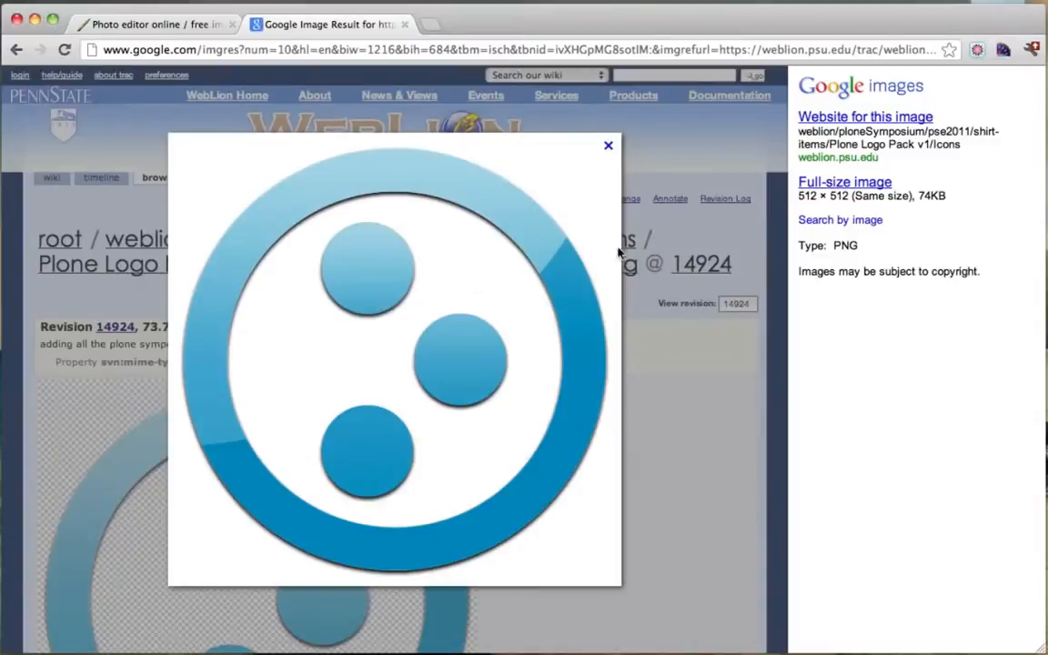
Save the ring icon image to the Desktop as mac-icon.
{"action": "right_click", "coordinate": [384, 300]}
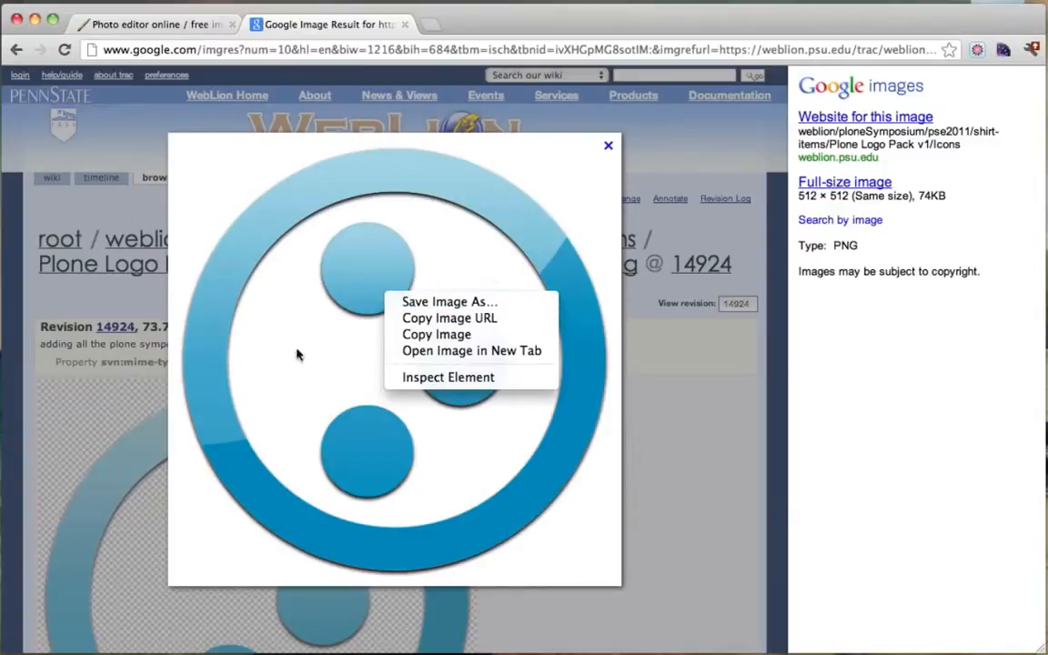
{"action": "left_click", "coordinate": [465, 303]}
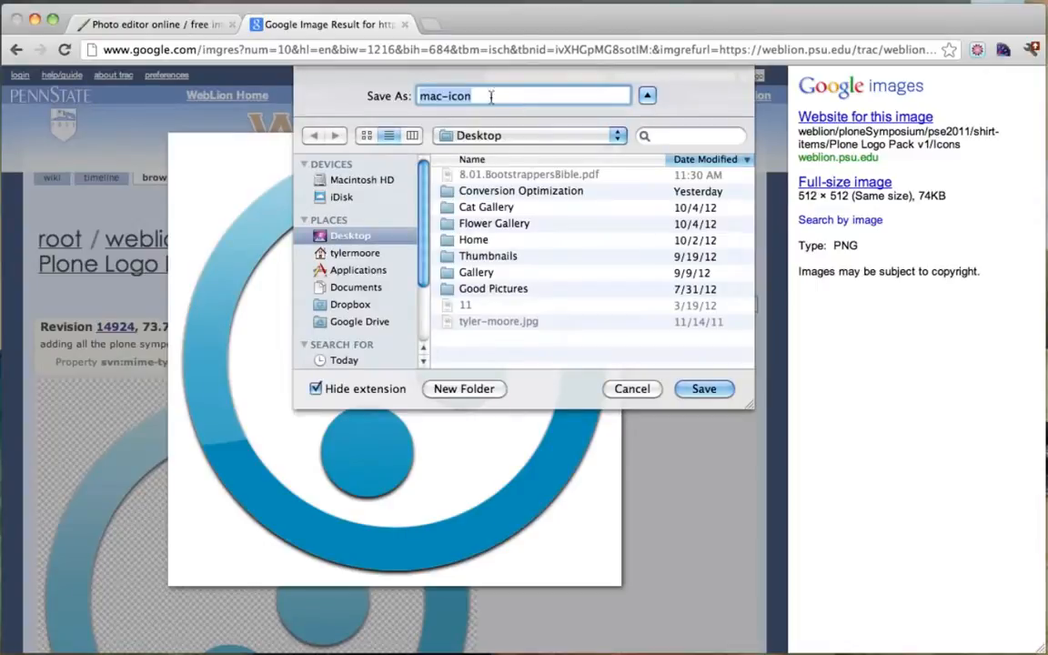
{"action": "left_click", "coordinate": [705, 390]}
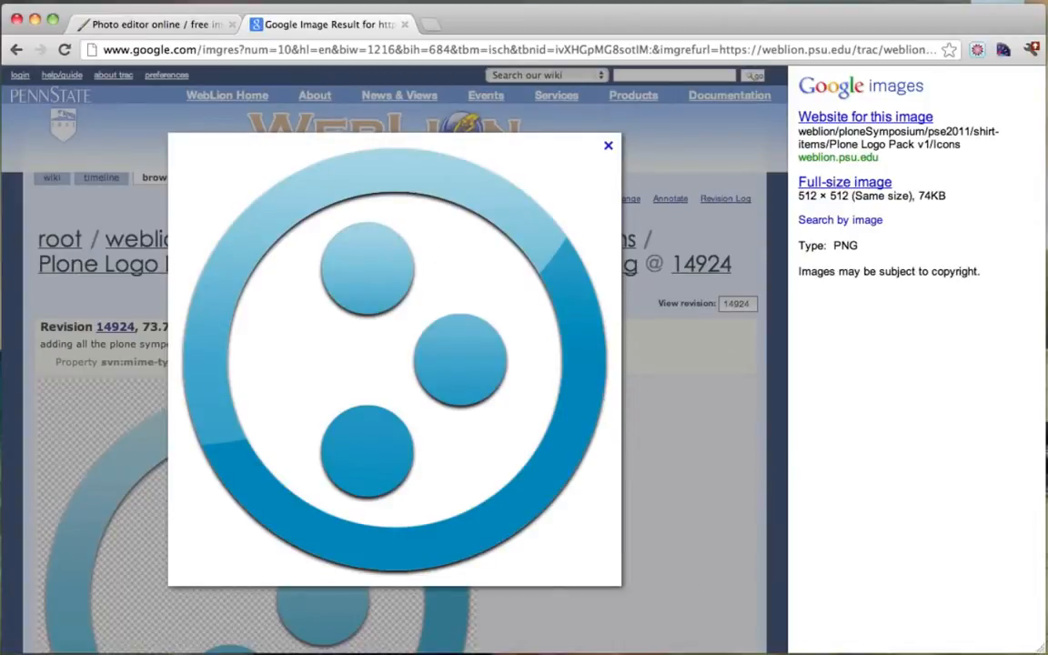
Switch back to the Pixlr editor and open mac-icon.png from the Desktop.
{"action": "left_click", "coordinate": [134, 25]}
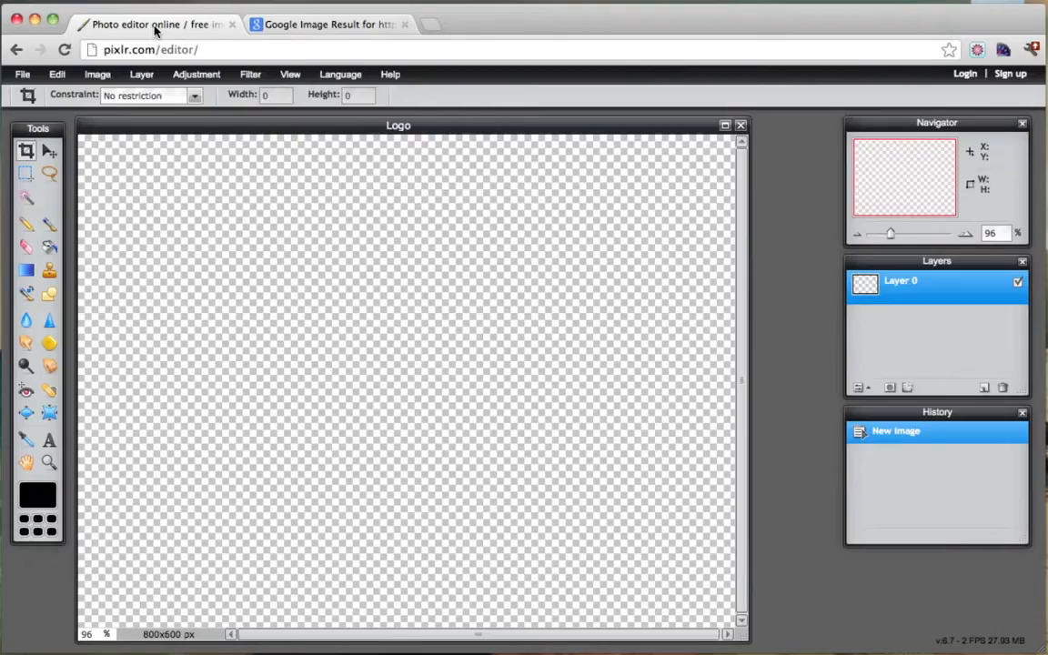
{"action": "left_click", "coordinate": [23, 74]}
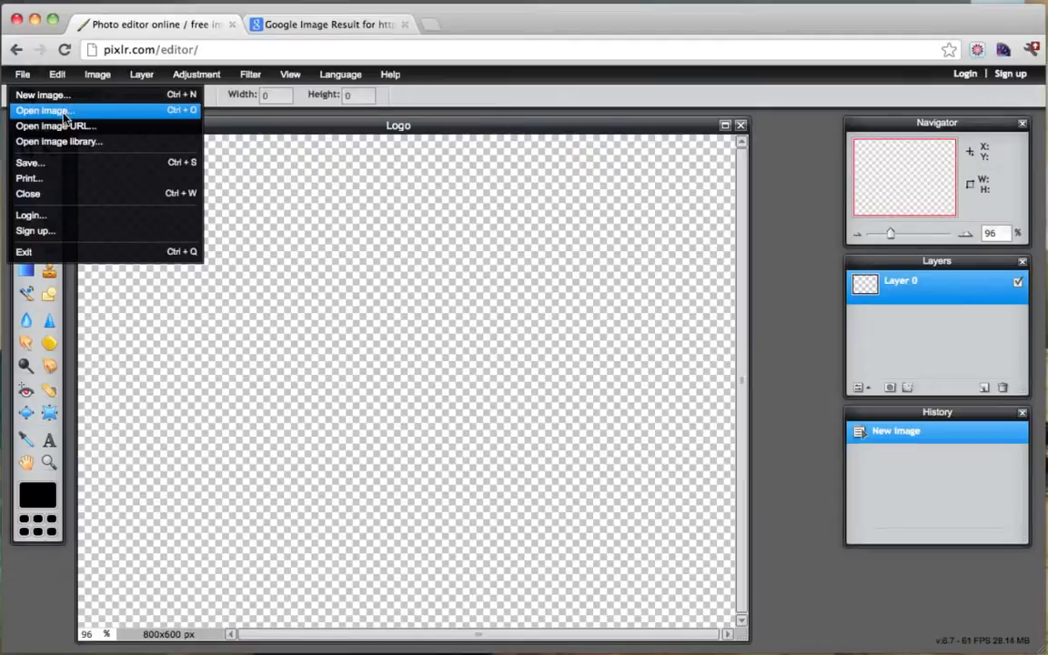
{"action": "left_click", "coordinate": [44, 110]}
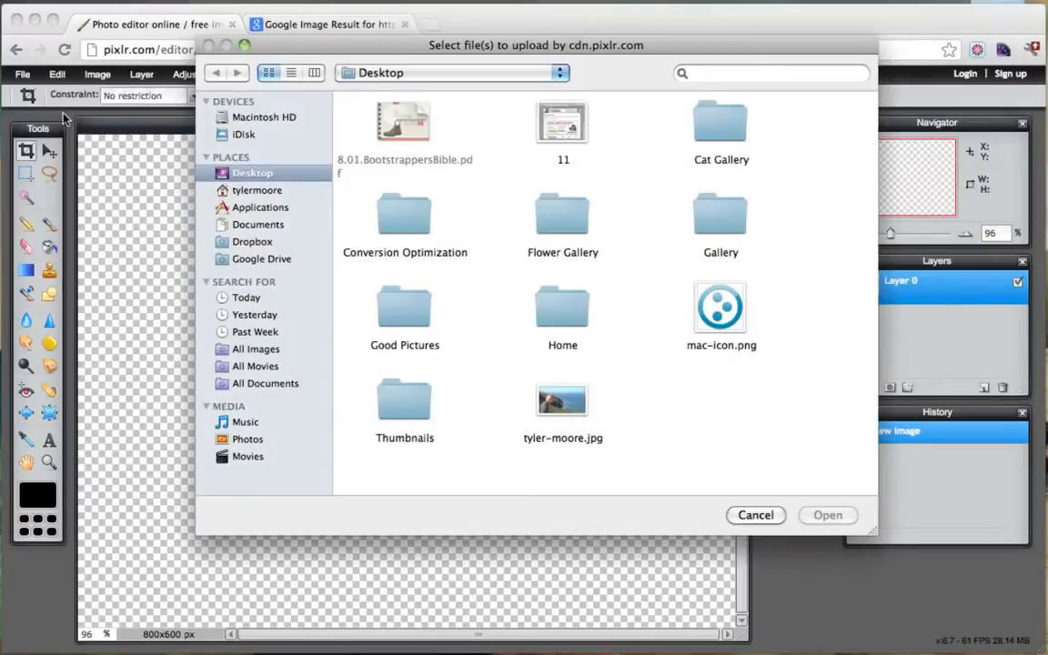
{"action": "left_click", "coordinate": [720, 313]}
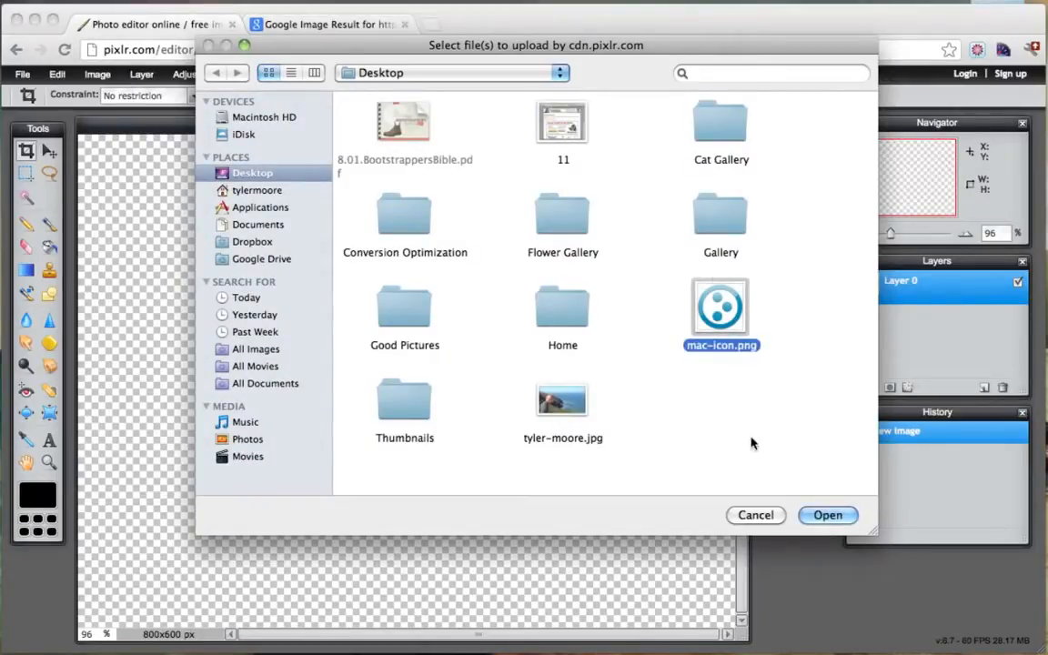
{"action": "left_click", "coordinate": [826, 515]}
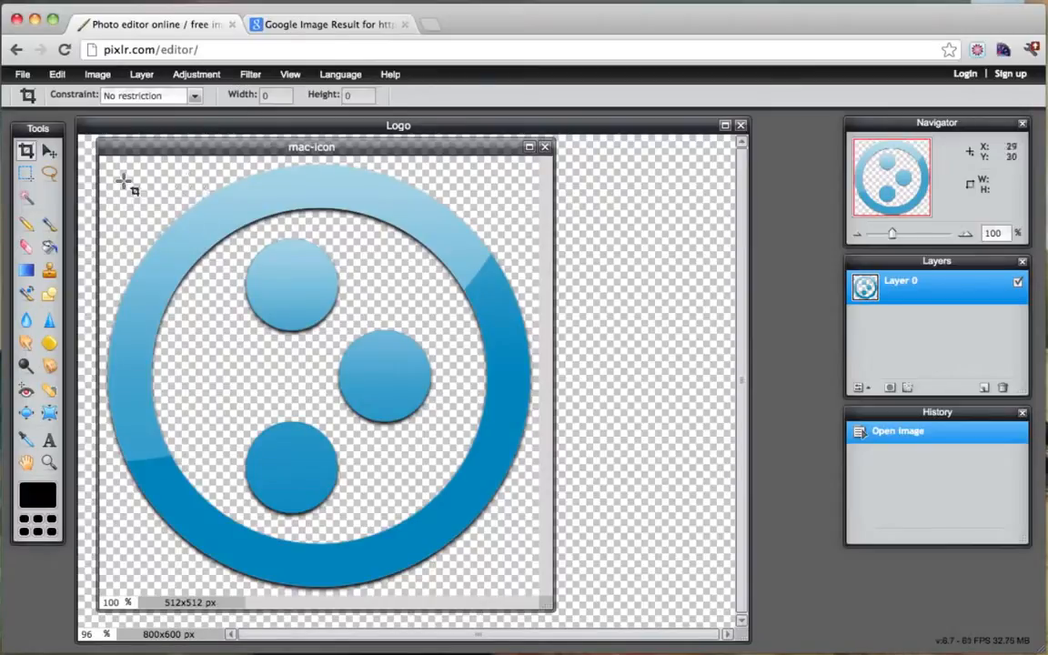
Select the entire mac-icon image and copy it.
{"action": "left_click_drag", "start_coordinate": [191, 150], "coordinate": [249, 159]}
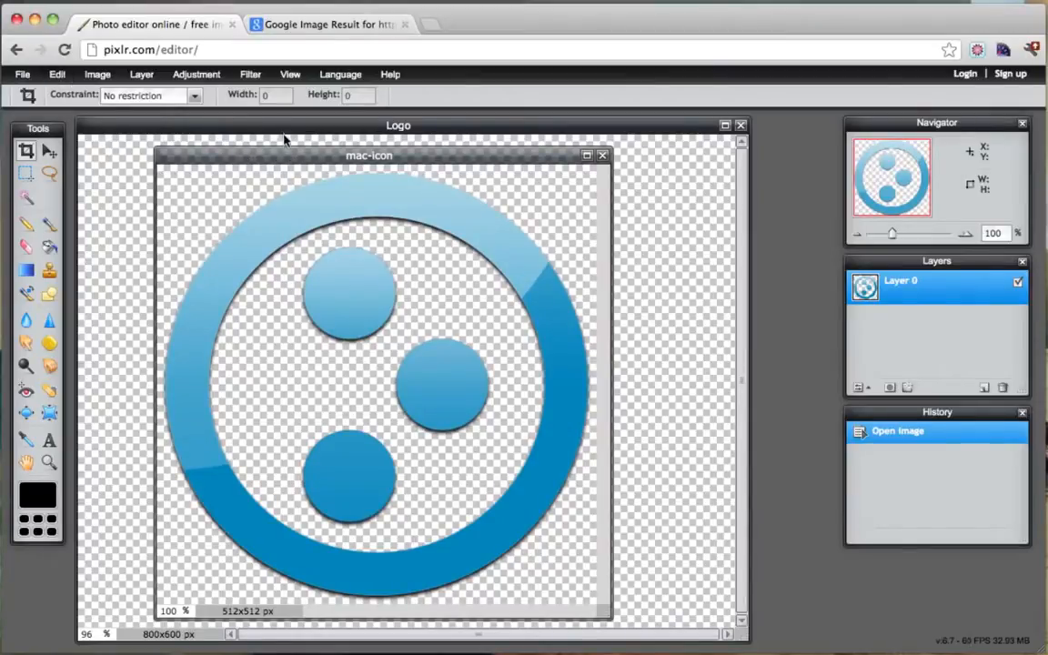
{"action": "left_click_drag", "start_coordinate": [280, 158], "coordinate": [246, 147]}
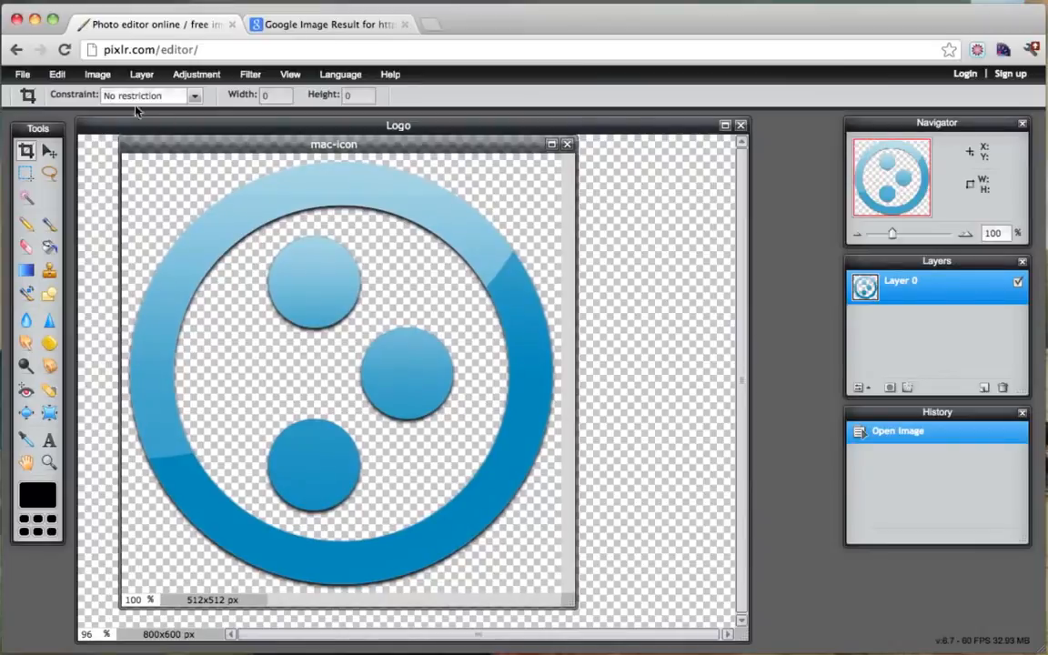
{"action": "left_click", "coordinate": [57, 76]}
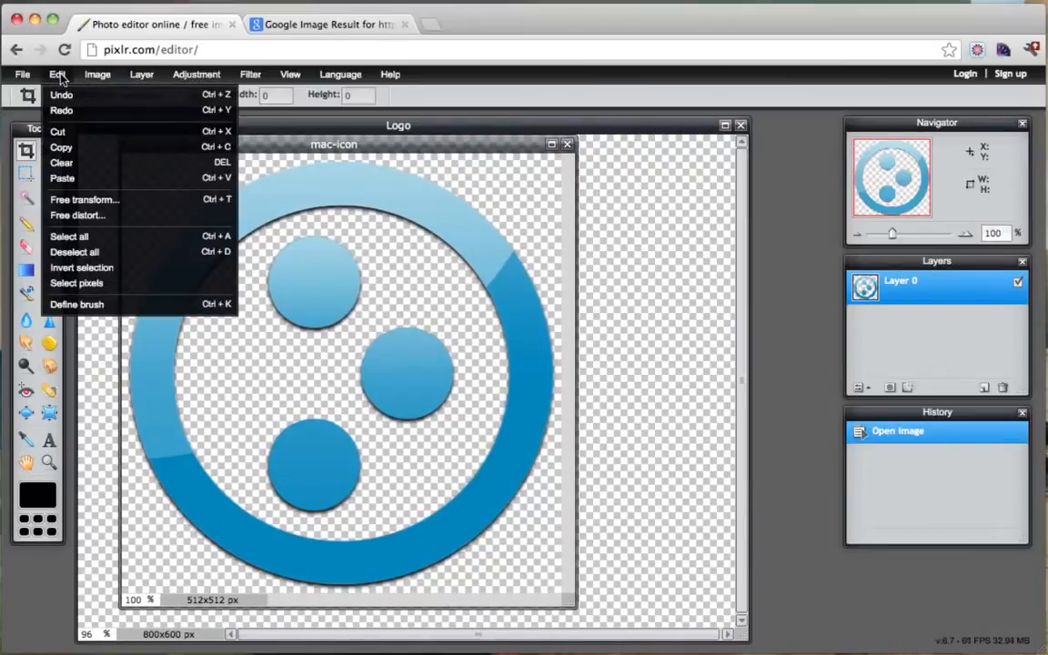
{"action": "left_click", "coordinate": [75, 235]}
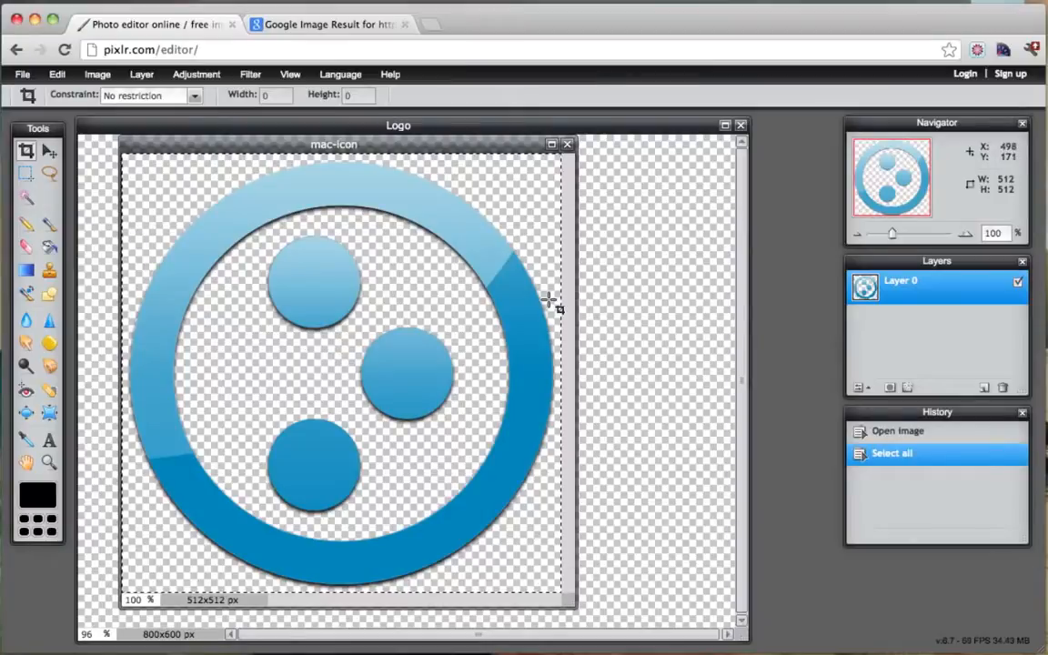
{"action": "left_click", "coordinate": [56, 76]}
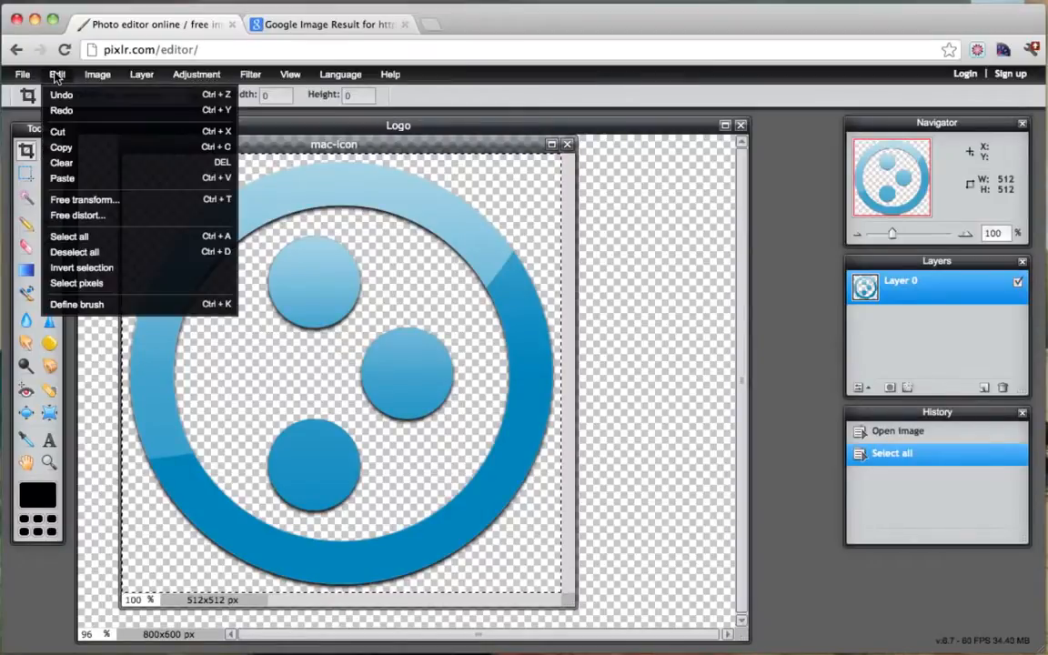
{"action": "left_click", "coordinate": [77, 147]}
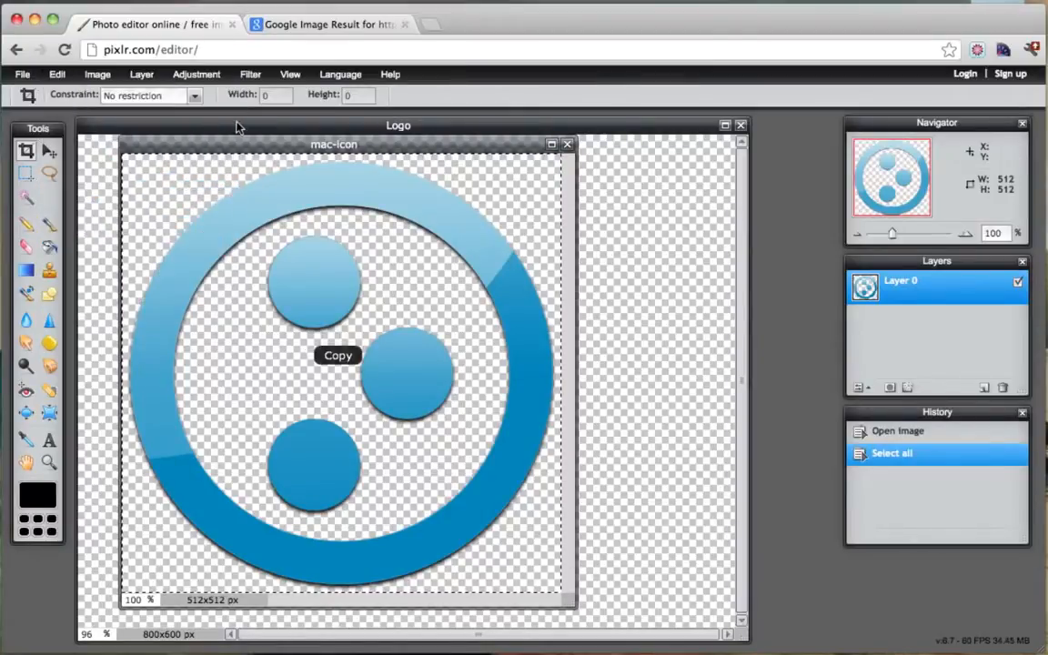
Bring the Logo image to the front and paste the copied ring icon into it as a new layer.
{"action": "left_click_drag", "start_coordinate": [227, 146], "coordinate": [405, 205]}
{"action": "left_click", "coordinate": [288, 127]}
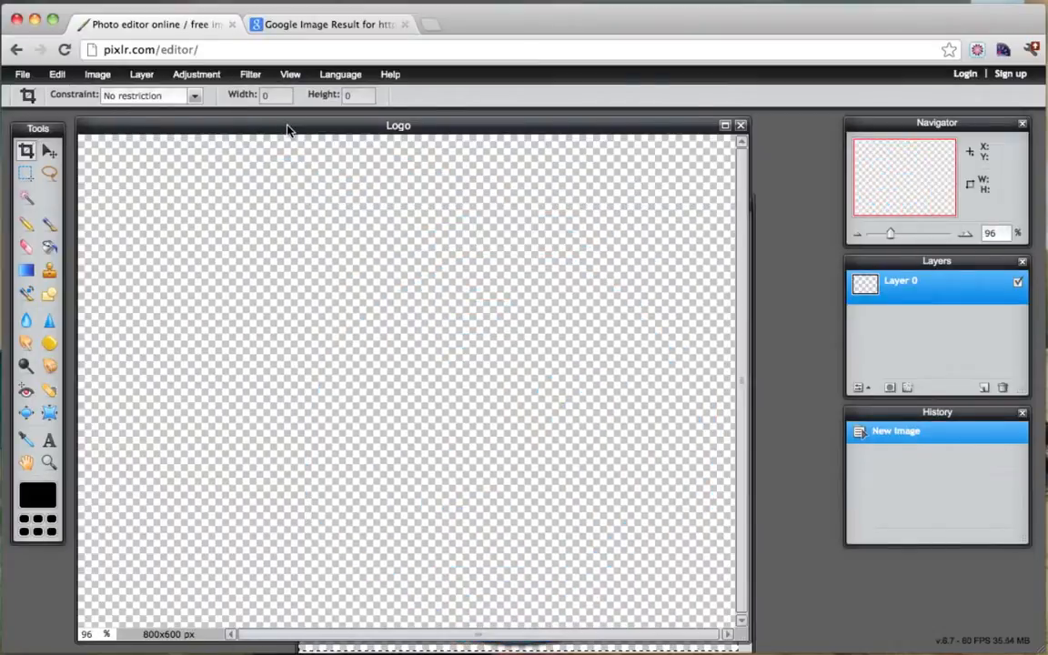
{"action": "left_click", "coordinate": [57, 74]}
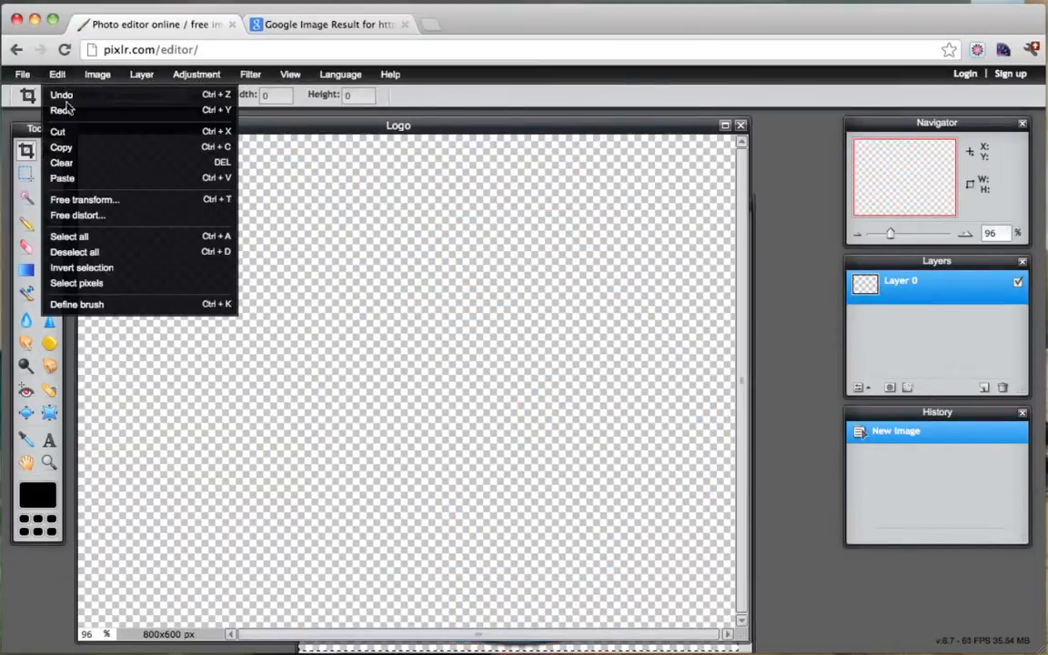
{"action": "left_click", "coordinate": [65, 177]}
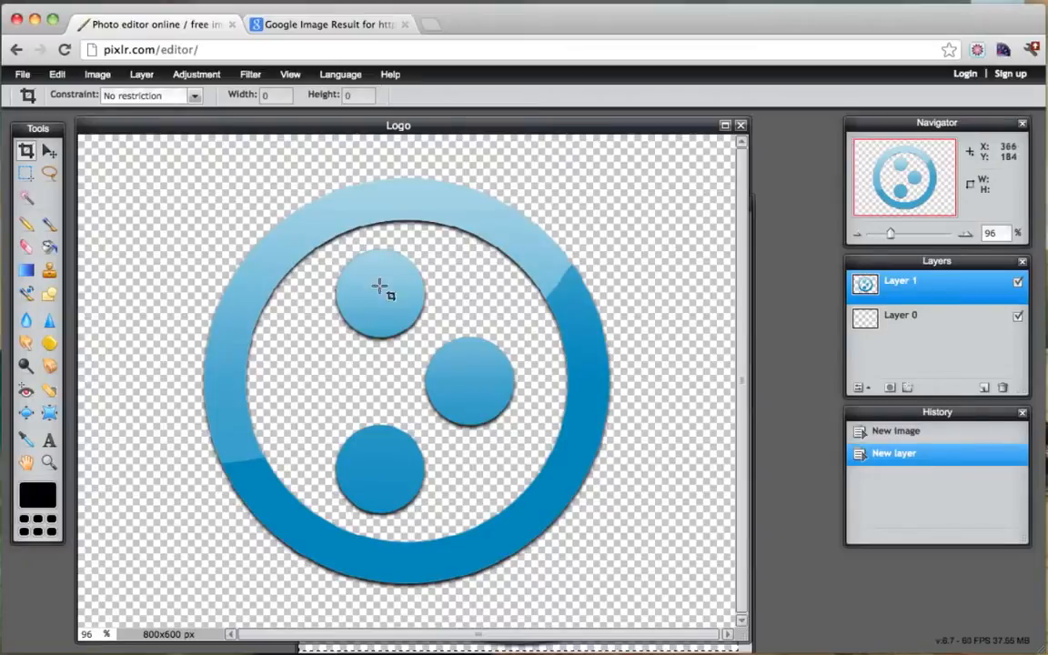
{"action": "left_click", "coordinate": [58, 78]}
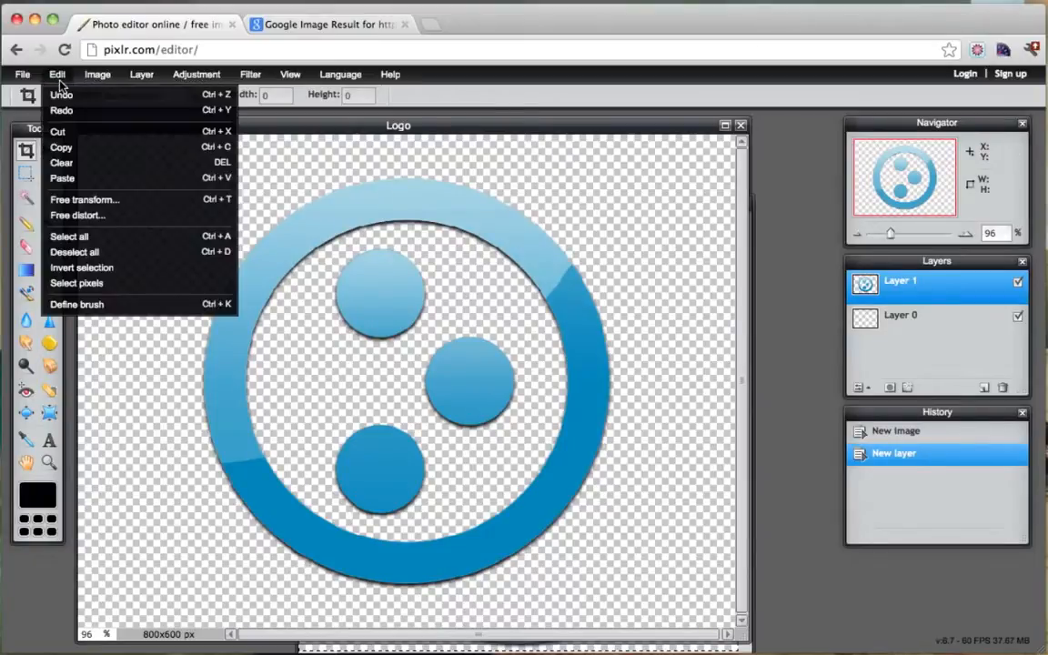
{"action": "left_click", "coordinate": [107, 208]}
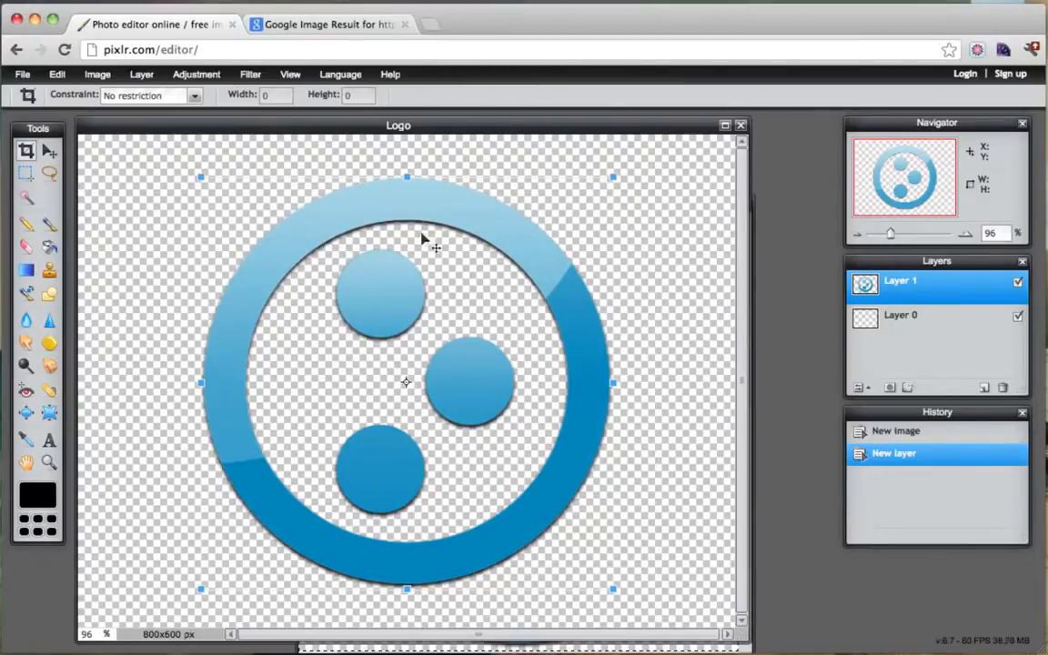
{"action": "left_click_drag", "start_coordinate": [199, 175], "coordinate": [215, 203]}
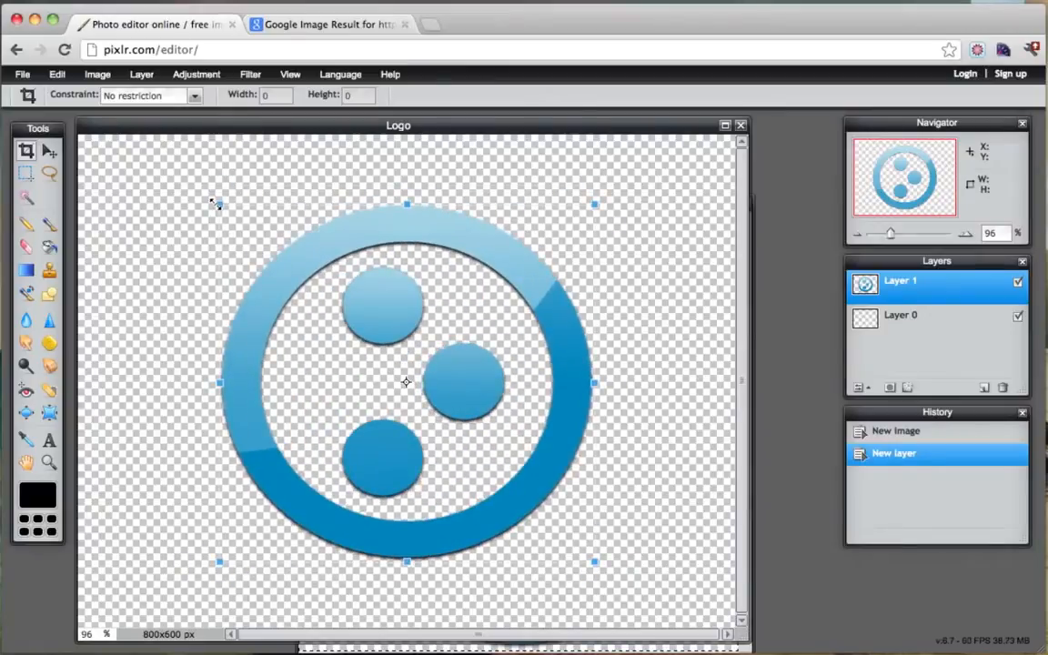
{"action": "left_click", "coordinate": [45, 153]}
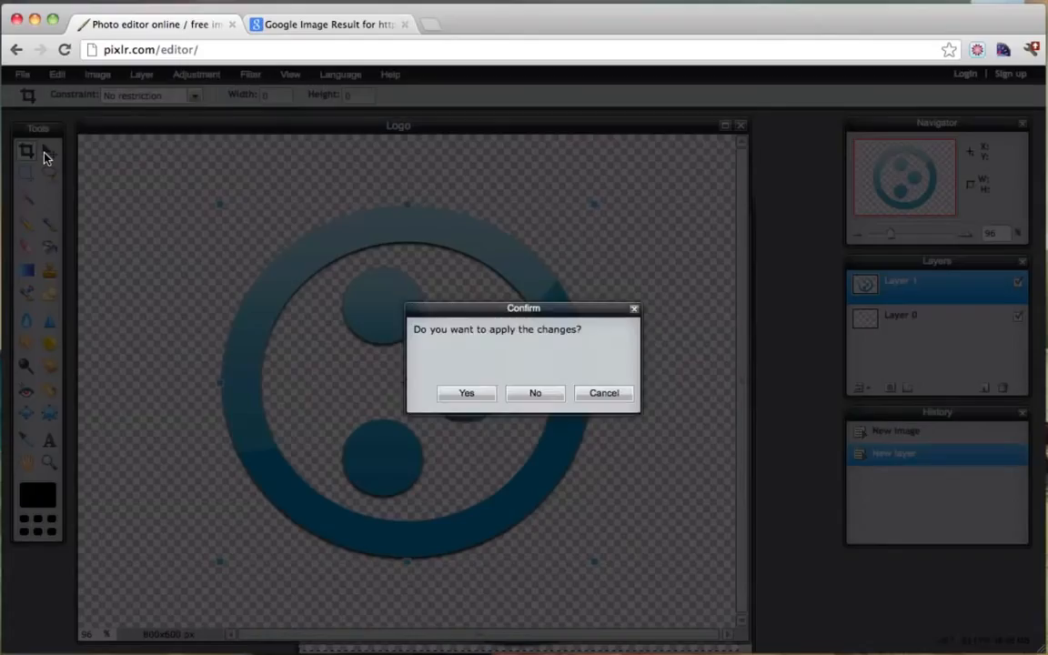
{"action": "left_click", "coordinate": [535, 394]}
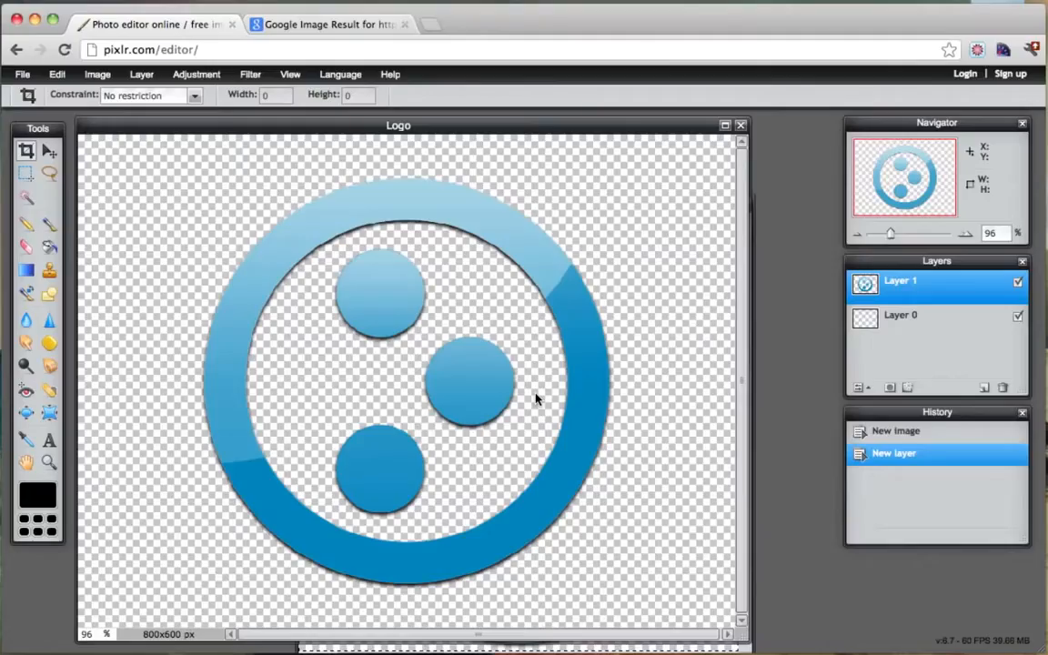
{"action": "left_click", "coordinate": [56, 72]}
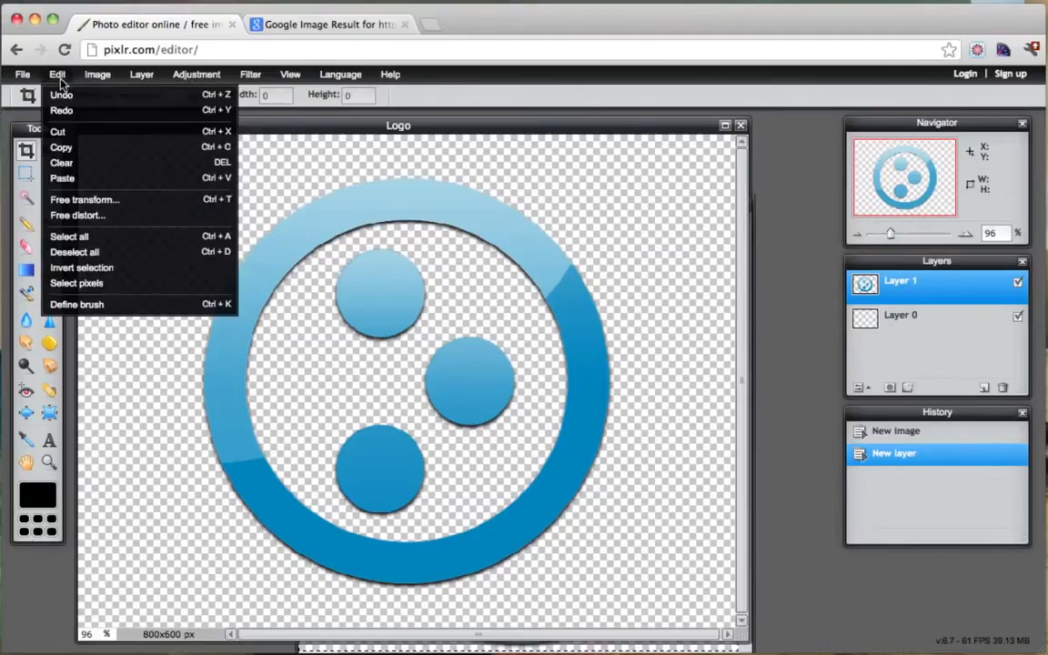
{"action": "left_click", "coordinate": [83, 200]}
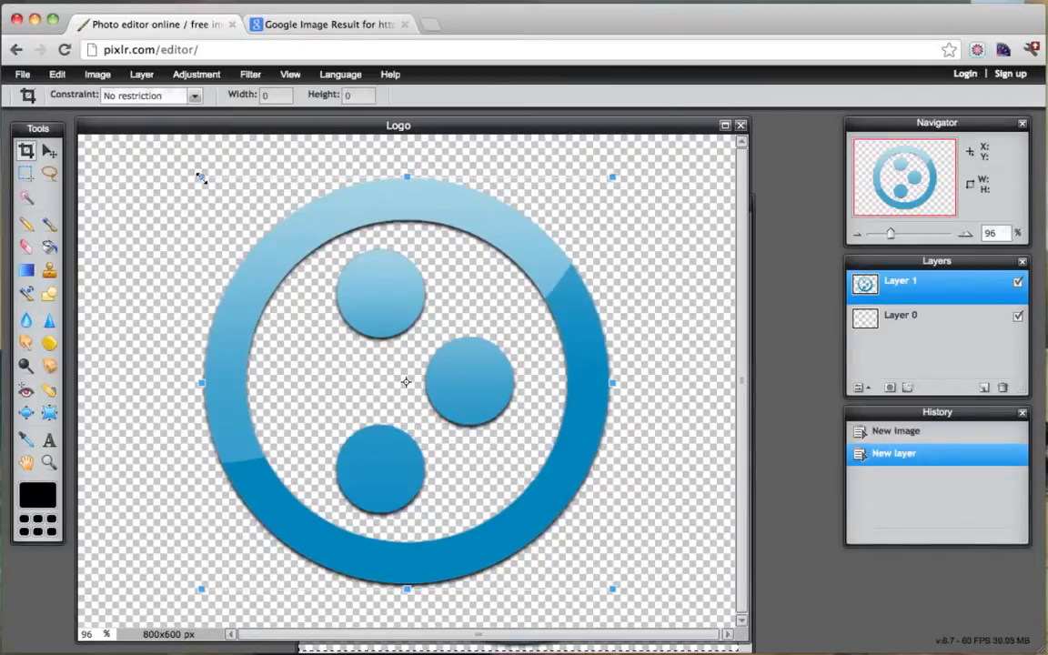
{"action": "left_click_drag", "start_coordinate": [200, 176], "coordinate": [216, 214]}
{"action": "left_click", "coordinate": [46, 150]}
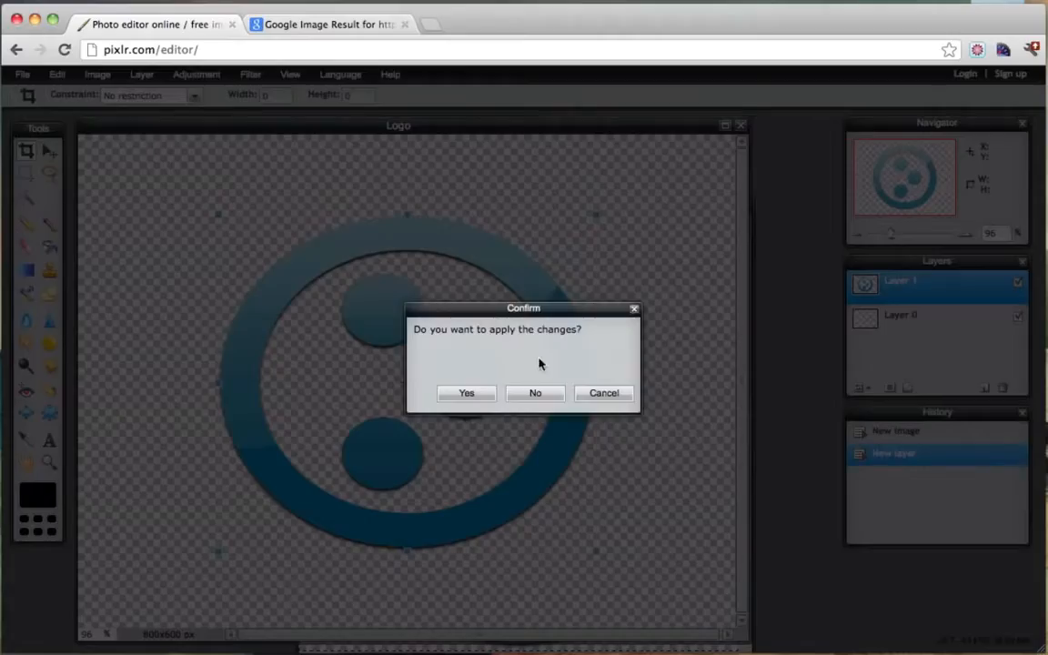
{"action": "left_click", "coordinate": [534, 392]}
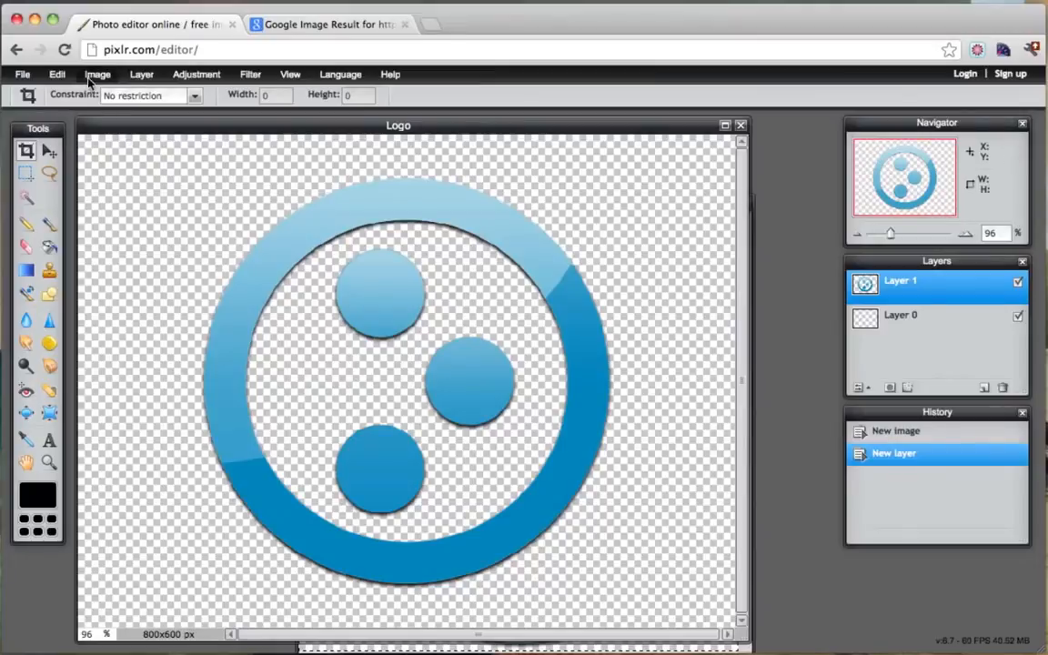
Scale the ring icon proportionally to about a fifth of its size with Free transform, apply it, and move the icon near the canvas's left edge.
{"action": "left_click", "coordinate": [55, 73]}
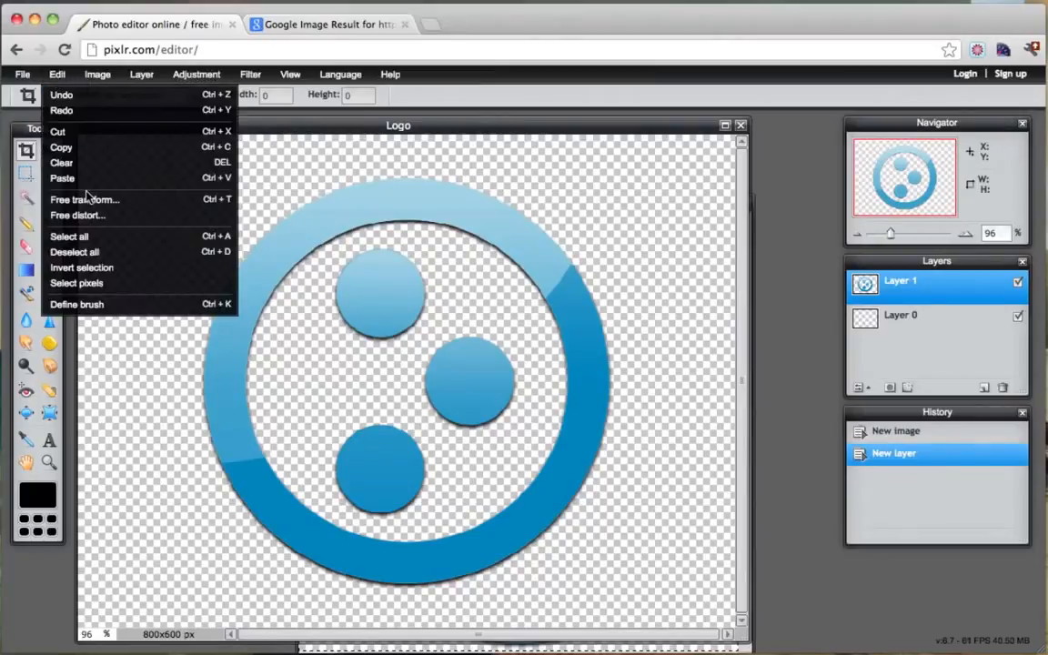
{"action": "left_click", "coordinate": [88, 201]}
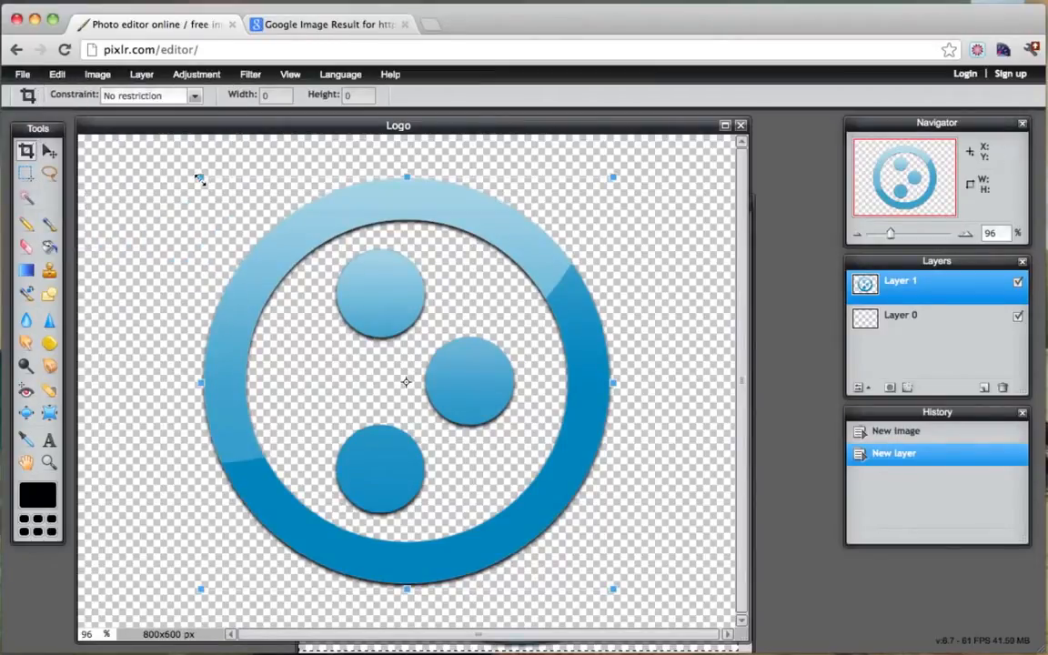
{"action": "left_click_drag", "start_coordinate": [199, 178], "coordinate": [369, 316]}
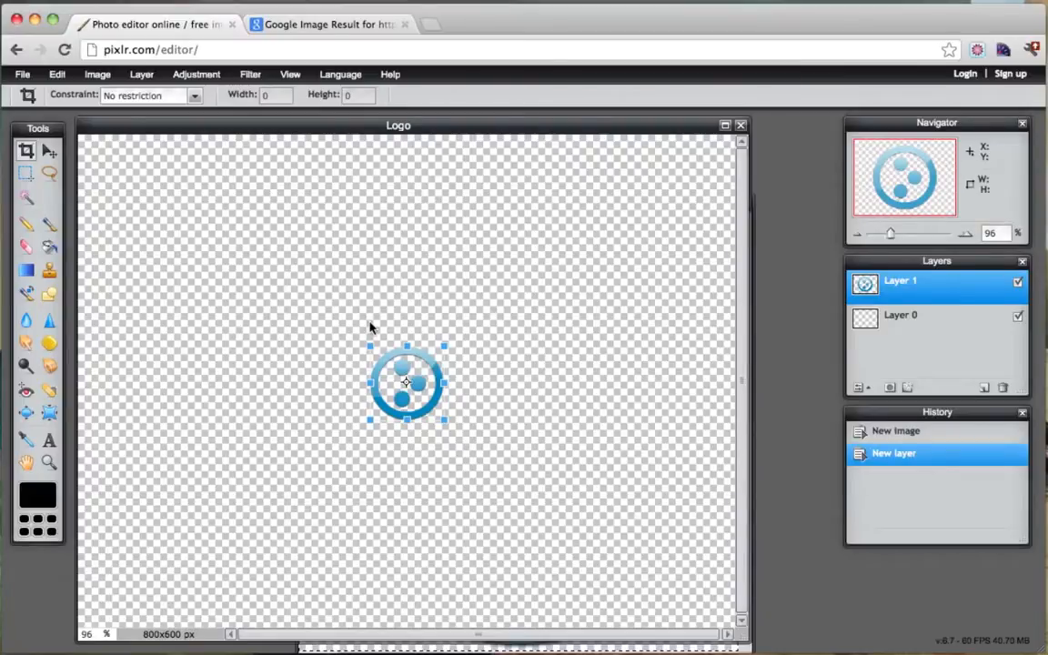
{"action": "left_click", "coordinate": [51, 155]}
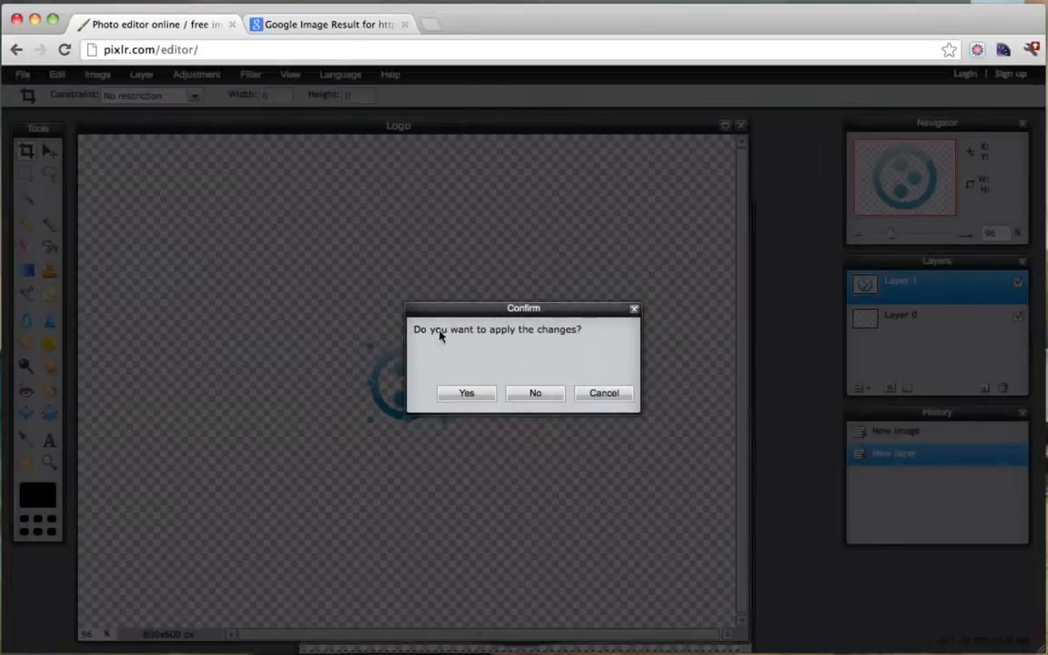
{"action": "left_click", "coordinate": [467, 394]}
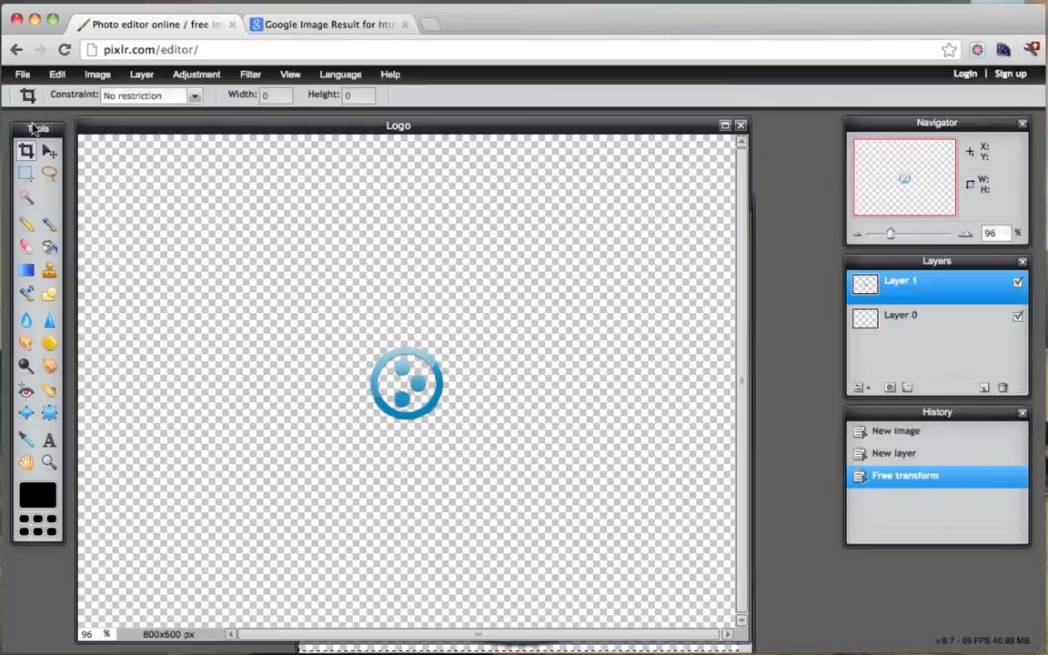
{"action": "left_click", "coordinate": [50, 153]}
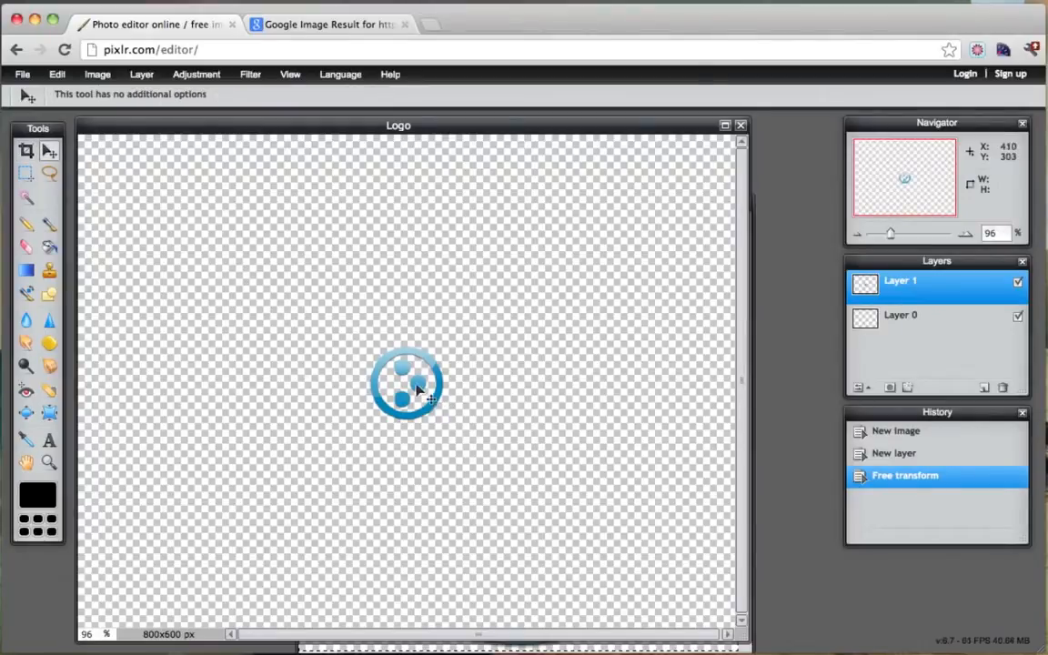
{"action": "left_click_drag", "start_coordinate": [418, 389], "coordinate": [184, 373]}
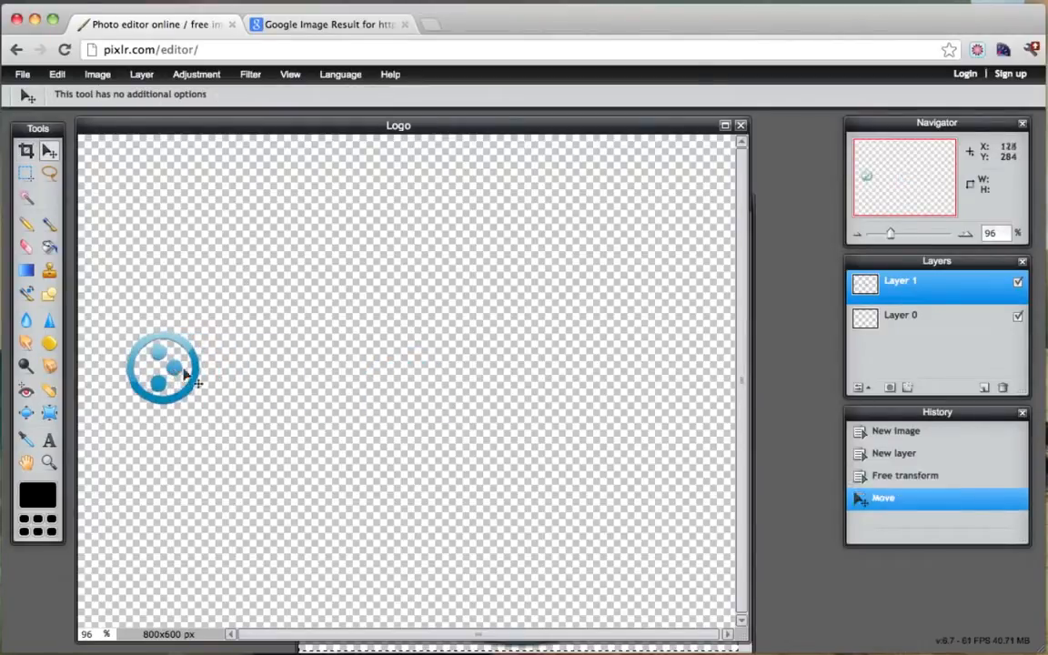
Add the text "My" above and to the right of the ring icon at size 72.
{"action": "left_click", "coordinate": [50, 441]}
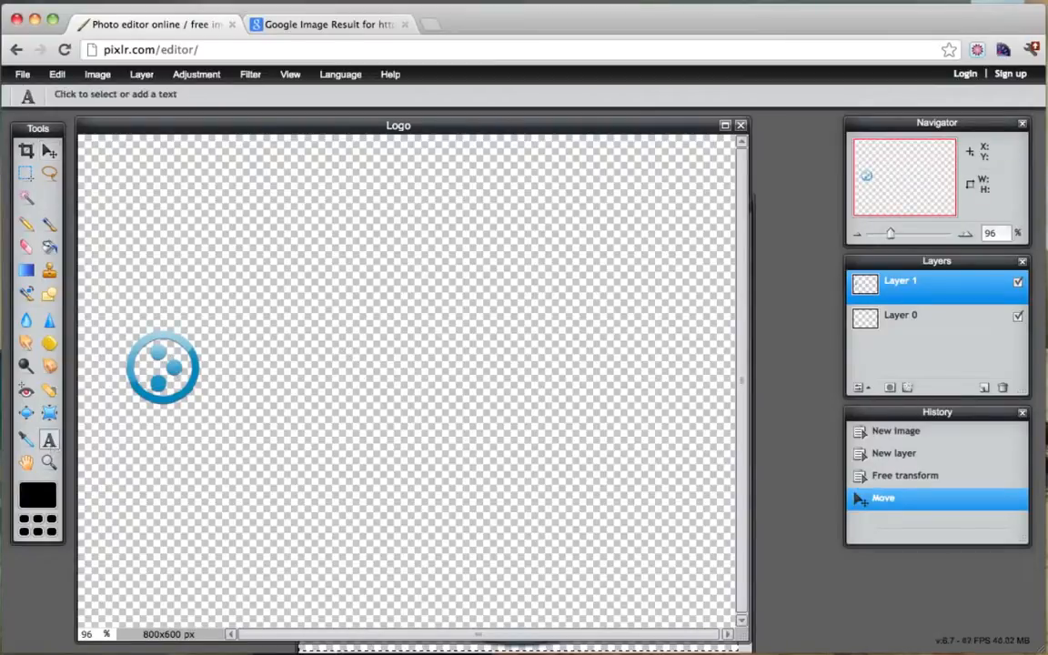
{"action": "left_click", "coordinate": [238, 260]}
{"action": "left_click", "coordinate": [301, 344]}
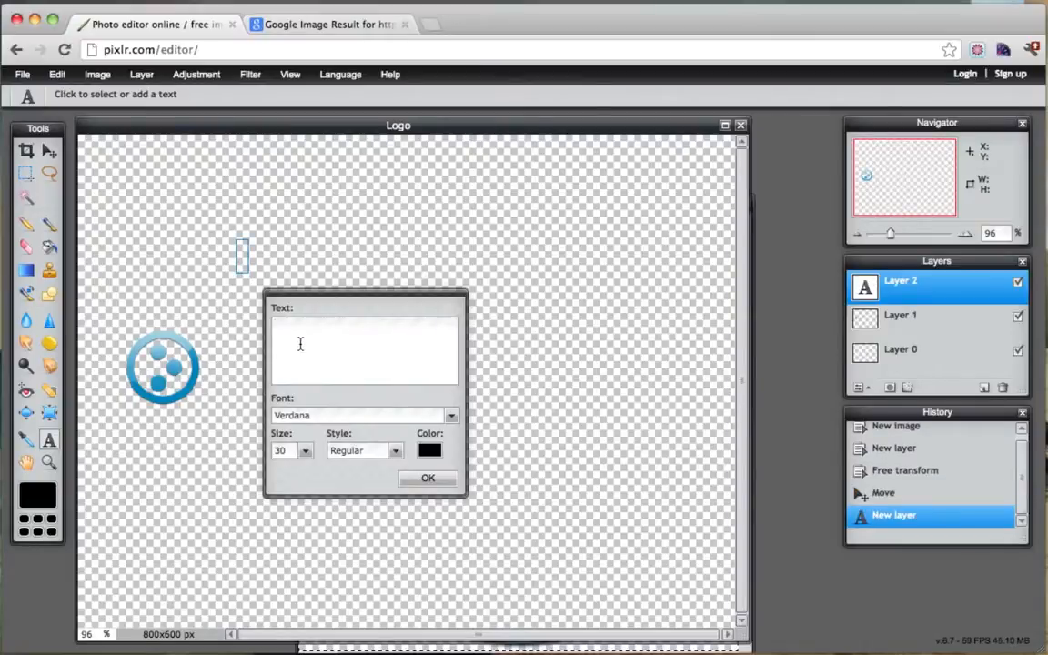
{"action": "type", "text": "My"}
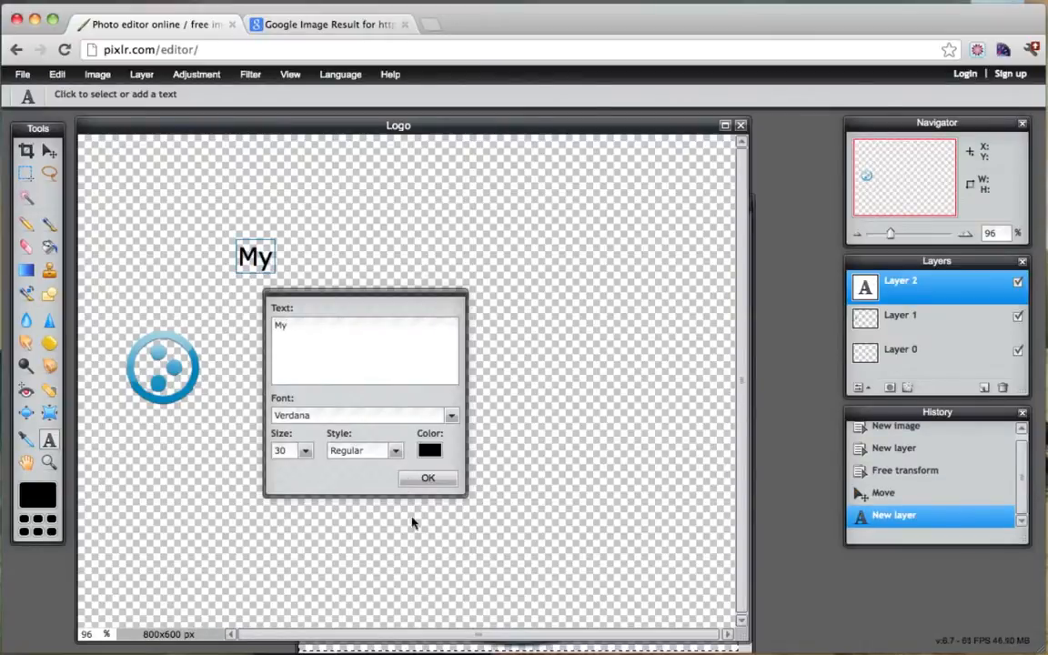
{"action": "left_click", "coordinate": [306, 451]}
{"action": "left_click_drag", "start_coordinate": [243, 471], "coordinate": [271, 473]}
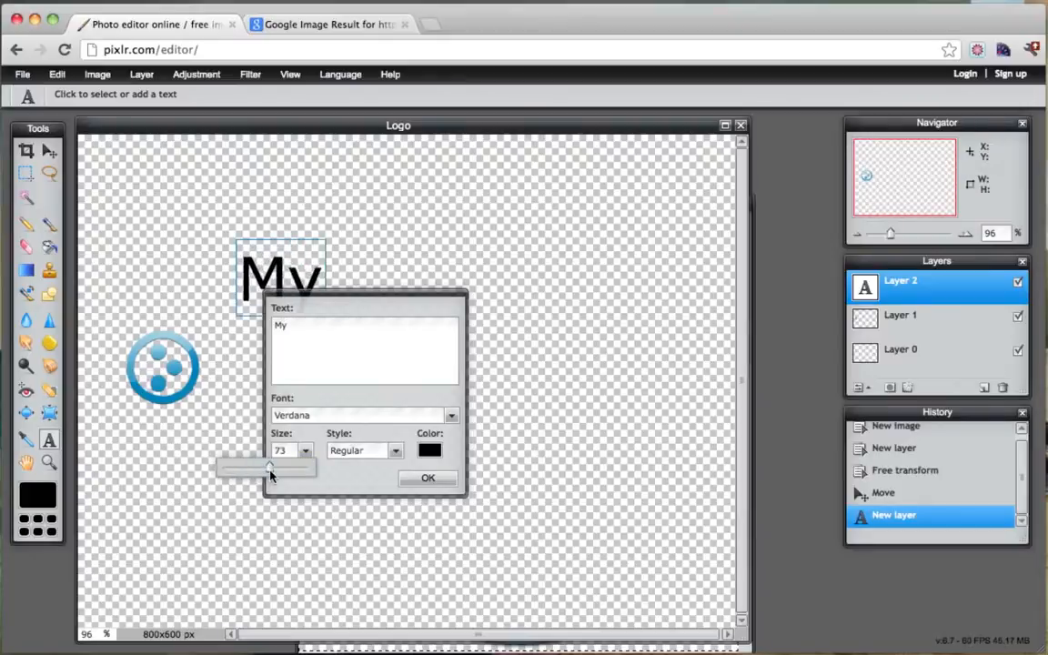
{"action": "left_click", "coordinate": [290, 452]}
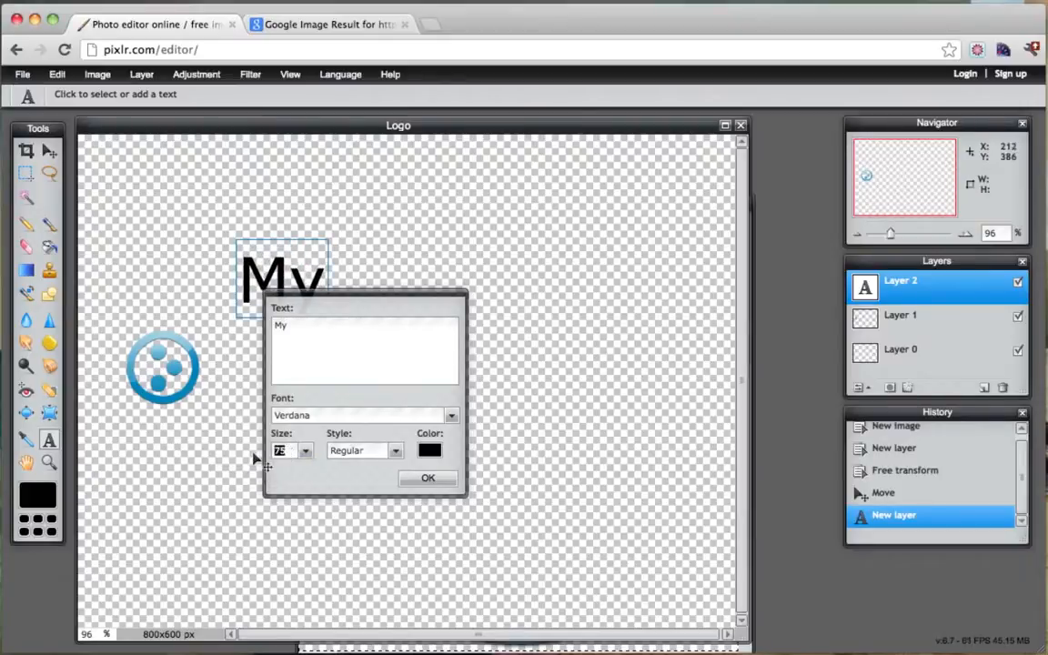
{"action": "type", "text": "72"}
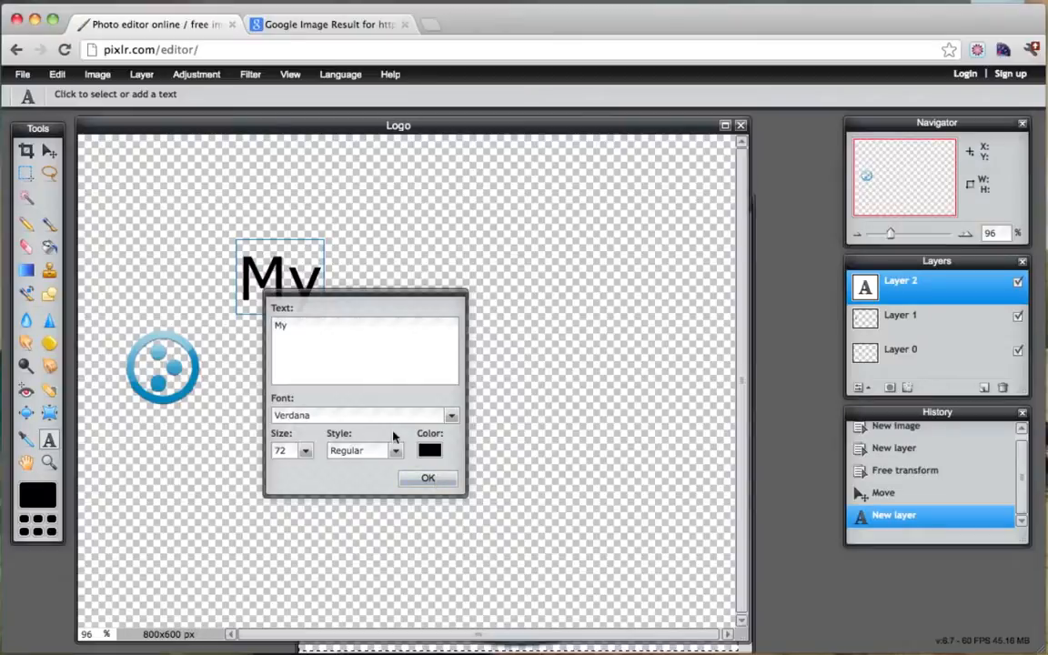
Set the font of the "My" text to 12 Avenir 45 BookOblique.
{"action": "left_click", "coordinate": [450, 416]}
{"action": "scroll", "coordinate": [398, 489], "scroll_direction": "down", "scroll_amount": 20}
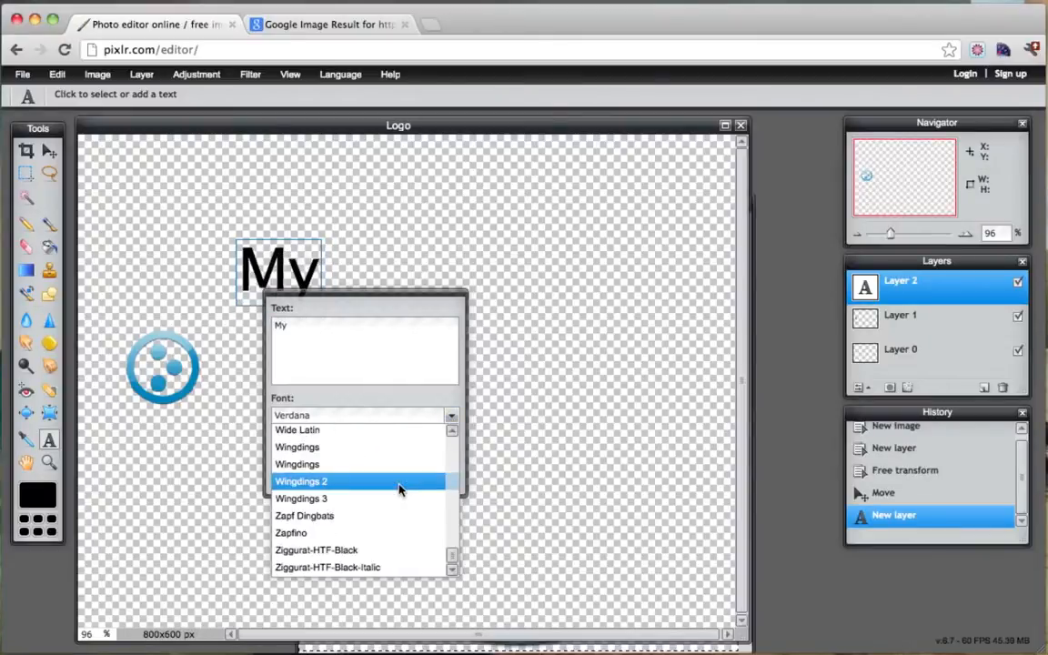
{"action": "scroll", "coordinate": [397, 492], "scroll_direction": "up", "scroll_amount": 20}
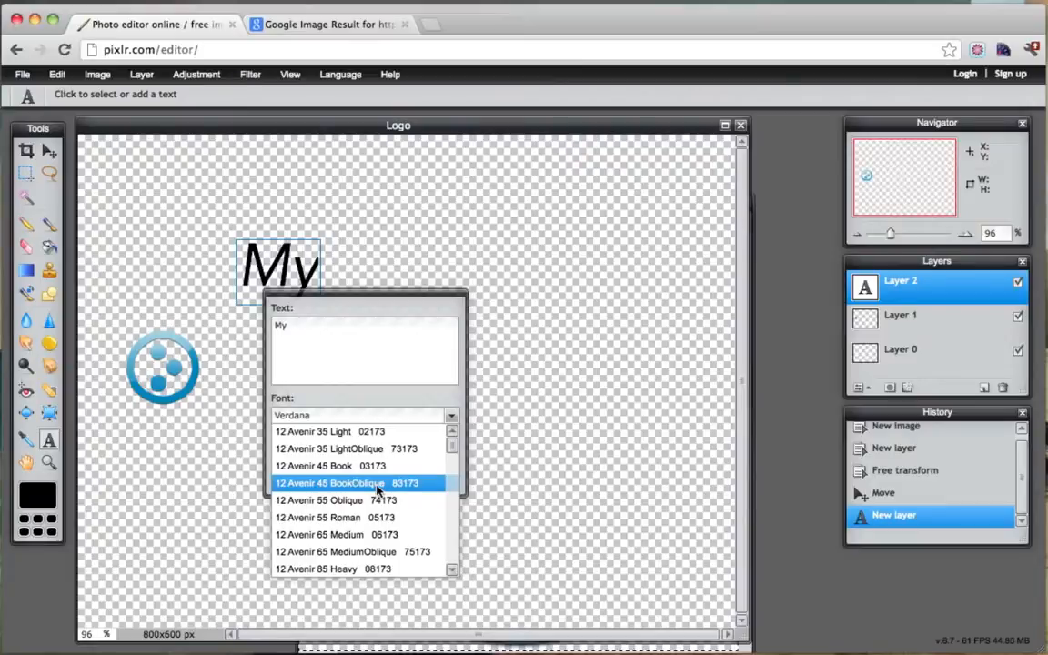
{"action": "left_click", "coordinate": [378, 491]}
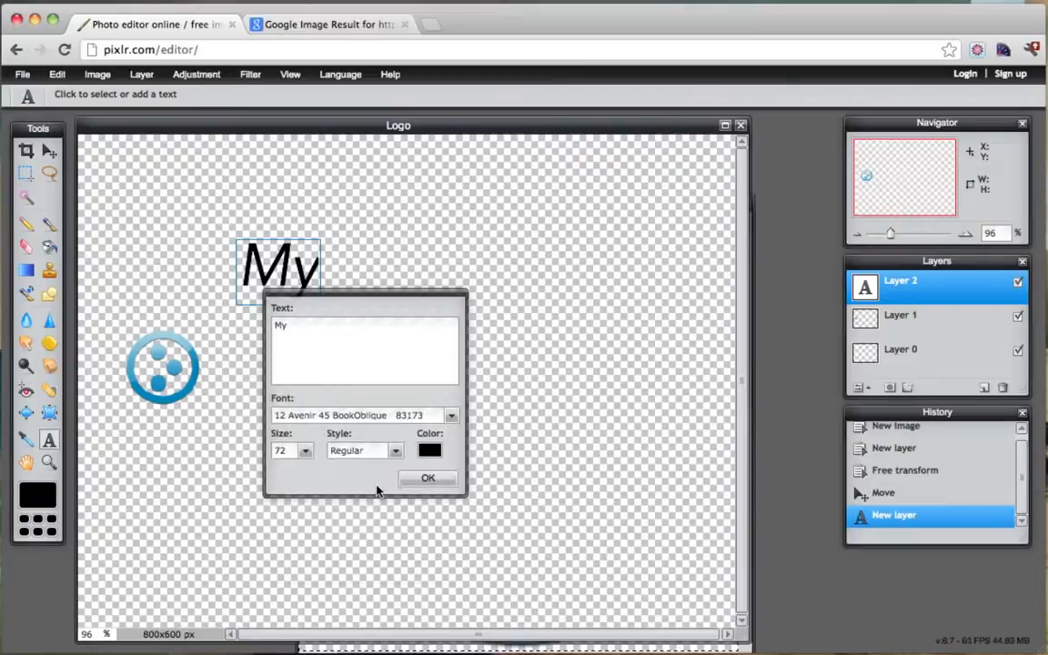
Colour the "My" text light blue 98cce3, sampled from the upper part of the ring icon, and accept the text.
{"action": "left_click", "coordinate": [429, 452]}
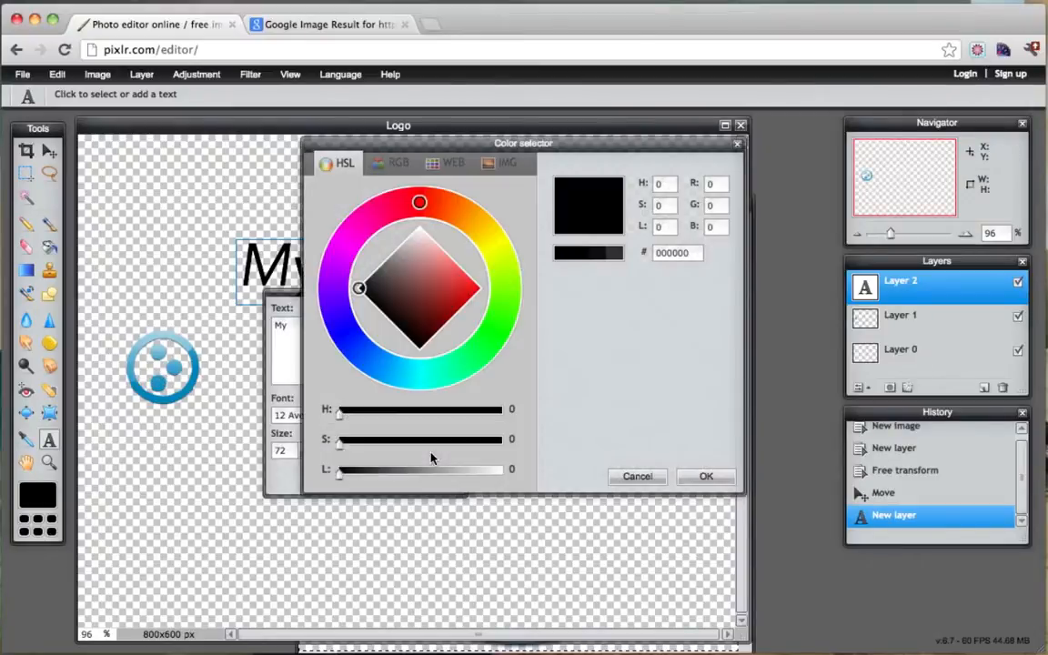
{"action": "left_click", "coordinate": [200, 347]}
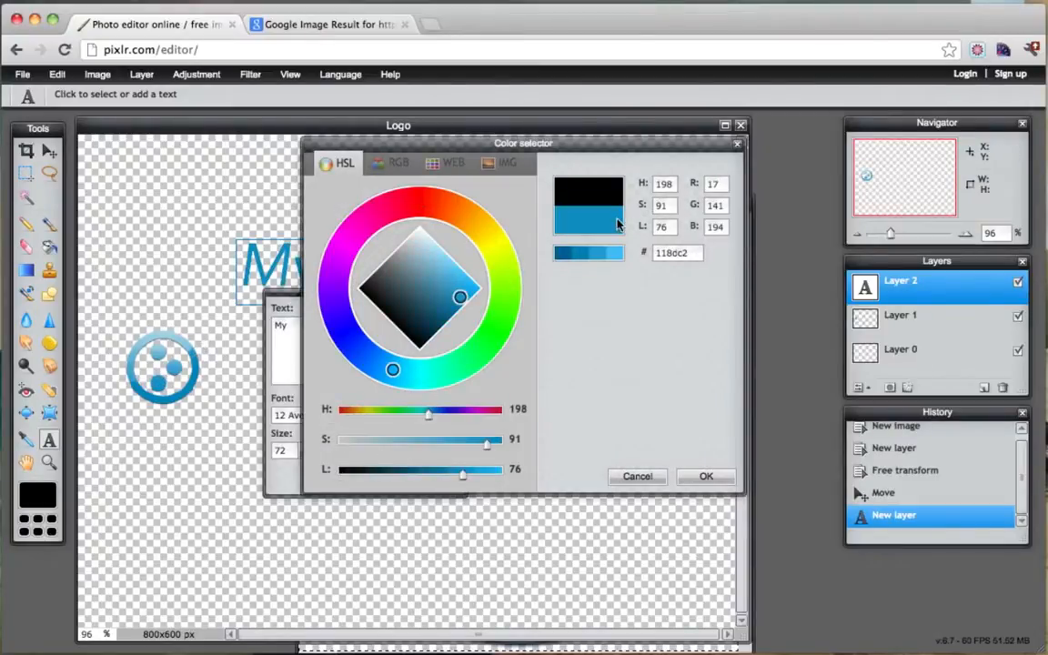
{"action": "left_click", "coordinate": [178, 329]}
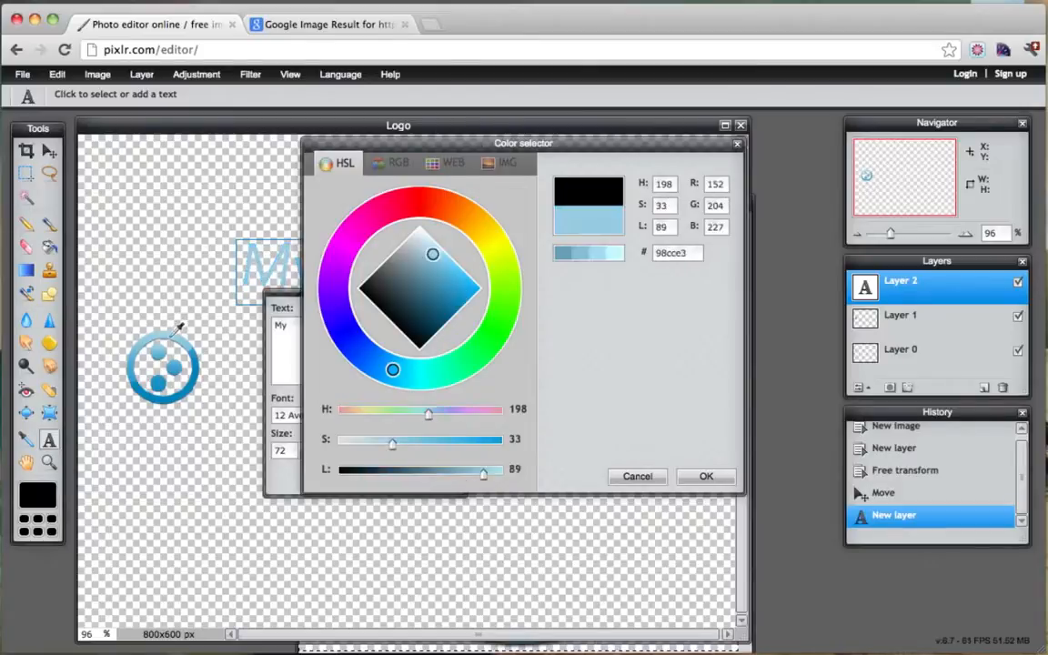
{"action": "left_click", "coordinate": [704, 476]}
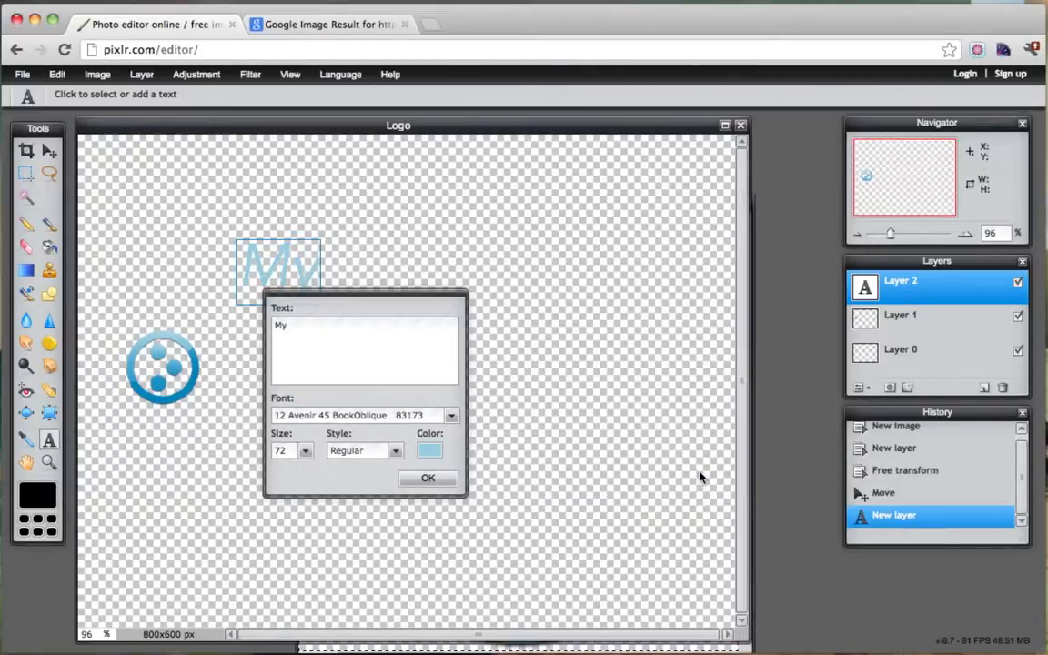
{"action": "left_click", "coordinate": [427, 478]}
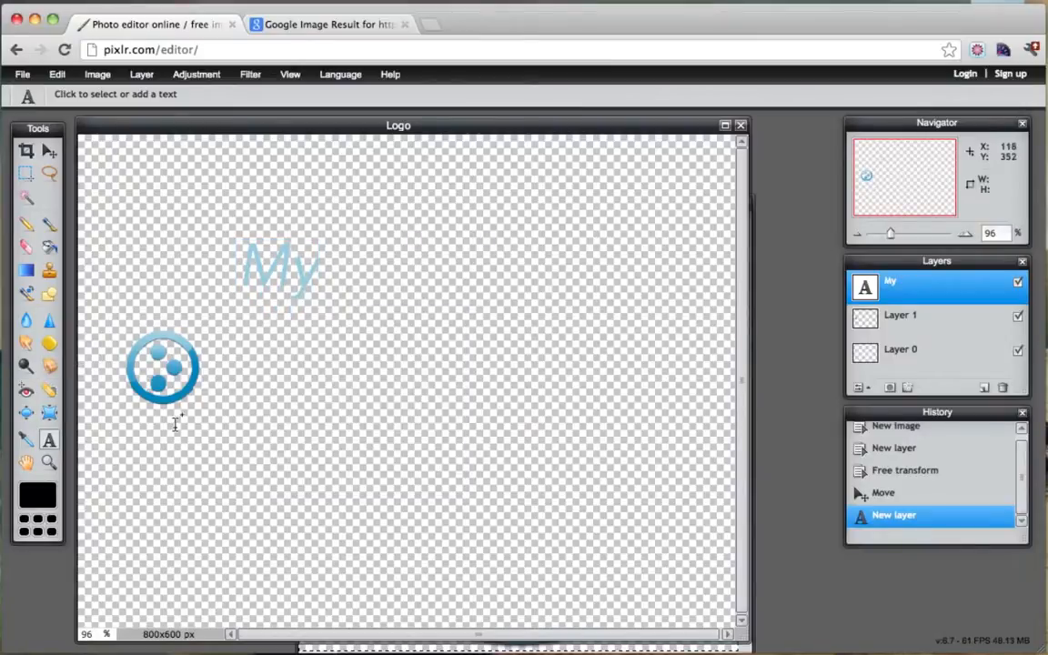
Add the text "Logo" below and to the right of "My", coloured darker blue 0084bd sampled from the ring icon's right side.
{"action": "left_click", "coordinate": [338, 351]}
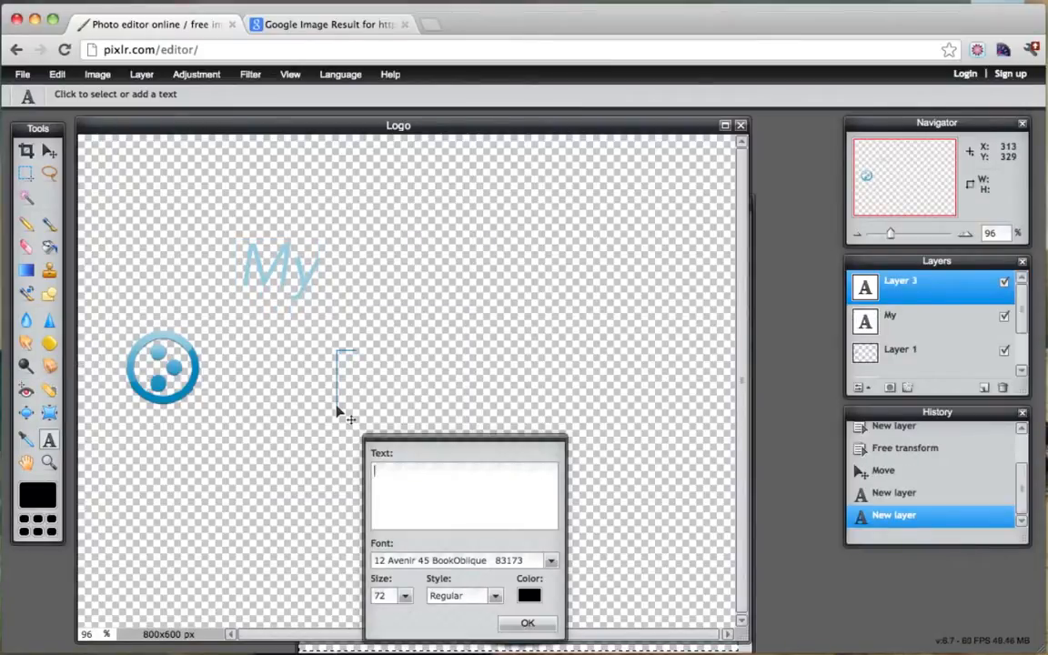
{"action": "type", "text": "Logo"}
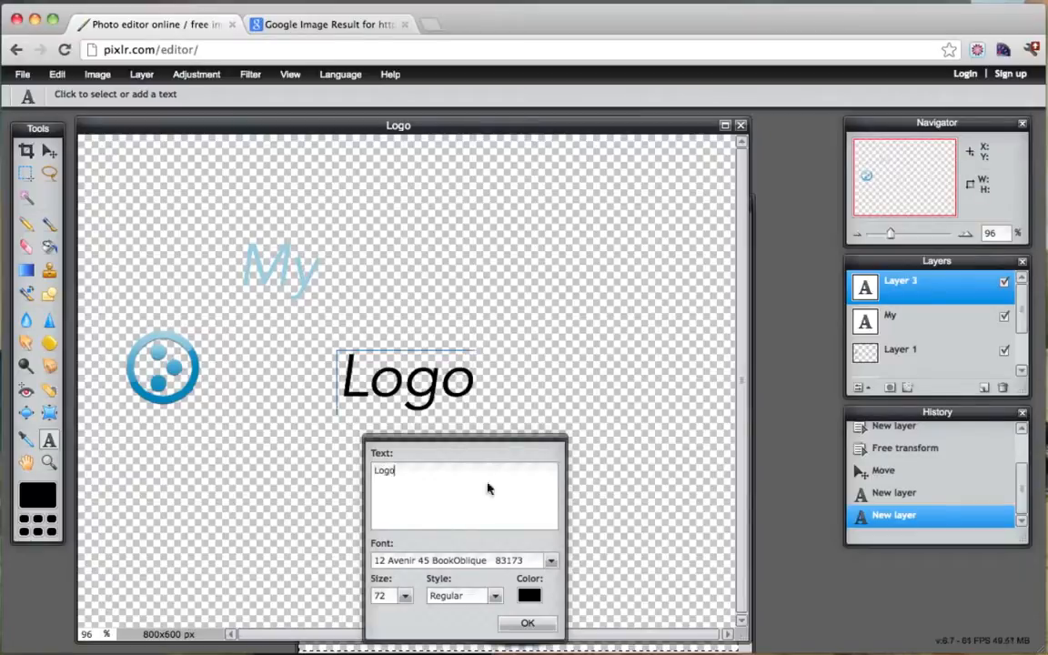
{"action": "left_click", "coordinate": [528, 596]}
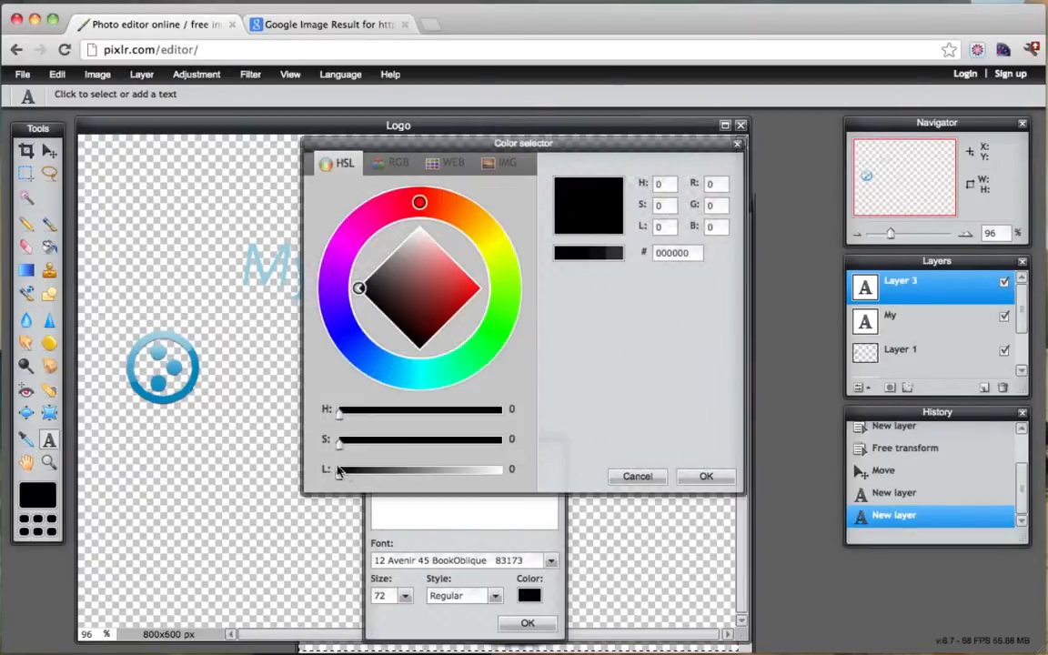
{"action": "left_click", "coordinate": [196, 369]}
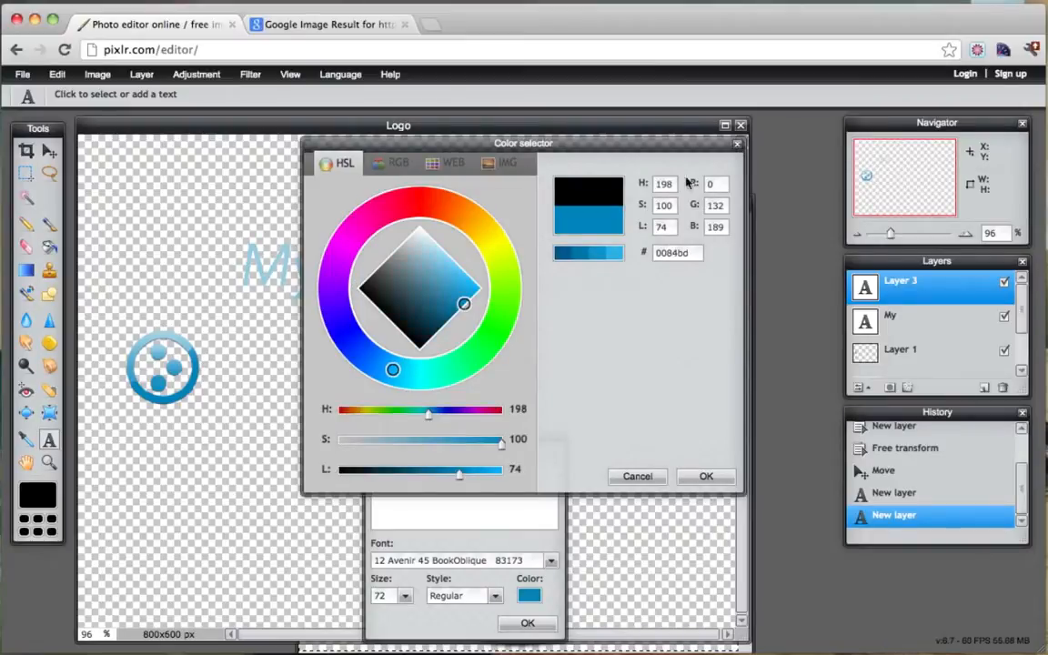
{"action": "left_click", "coordinate": [705, 477]}
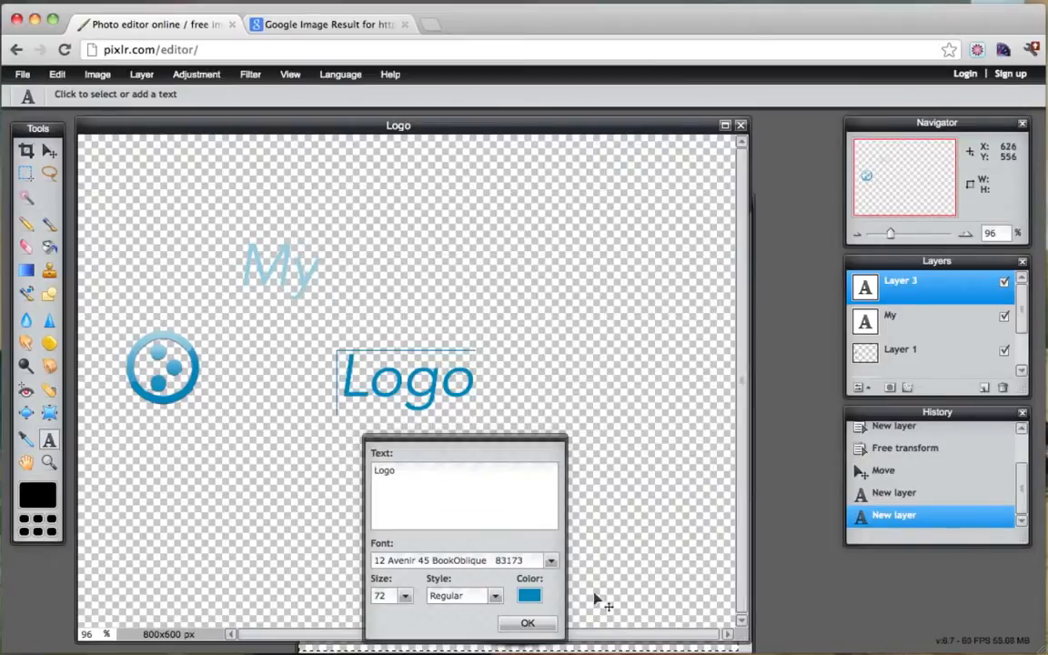
{"action": "left_click", "coordinate": [527, 623]}
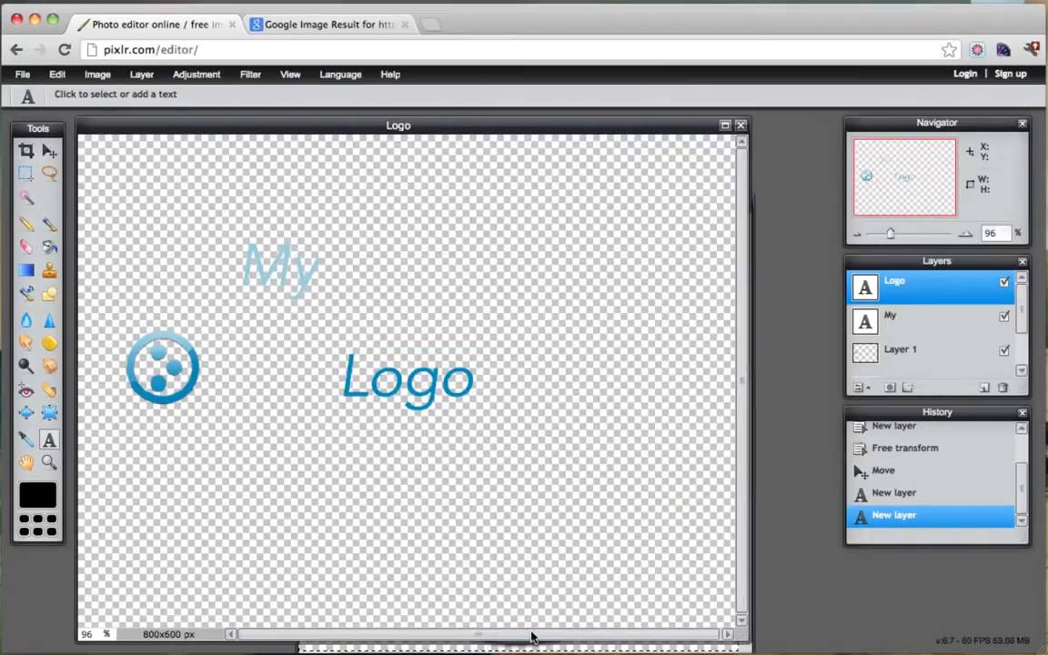
Move the "My" text right beside the ring icon and the "Logo" text directly after it on the same line.
{"action": "left_click", "coordinate": [905, 322]}
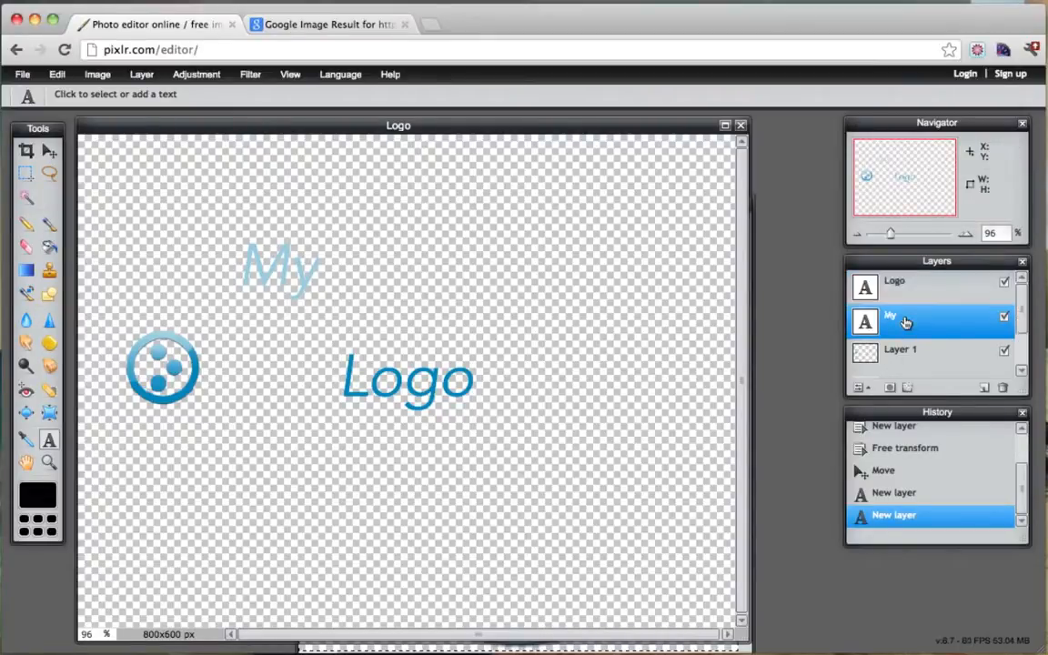
{"action": "left_click", "coordinate": [49, 151]}
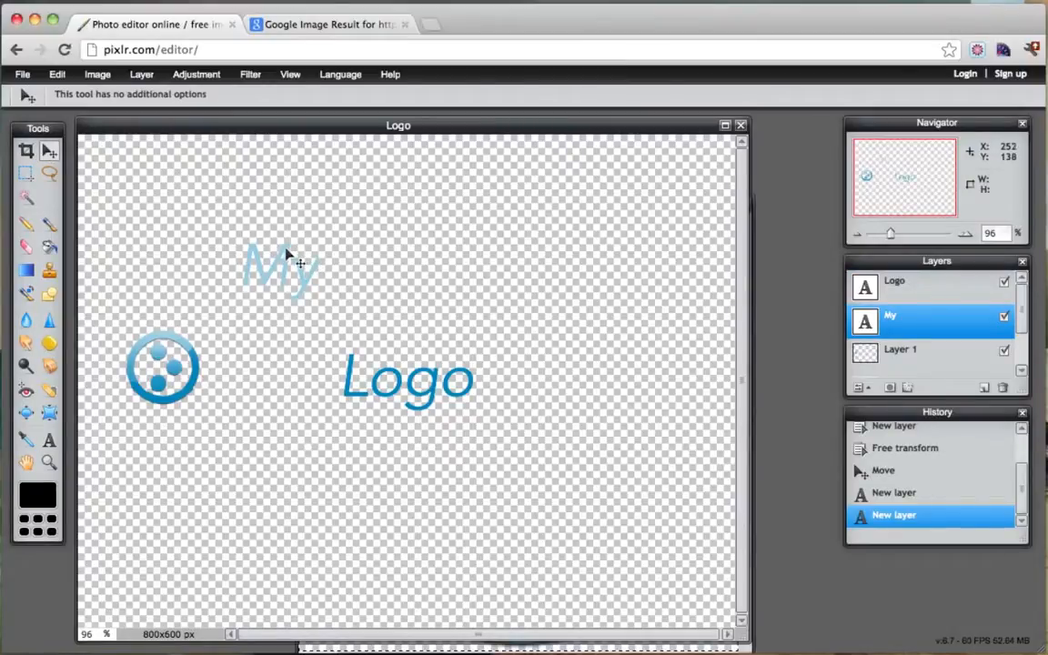
{"action": "left_click_drag", "start_coordinate": [286, 253], "coordinate": [256, 350]}
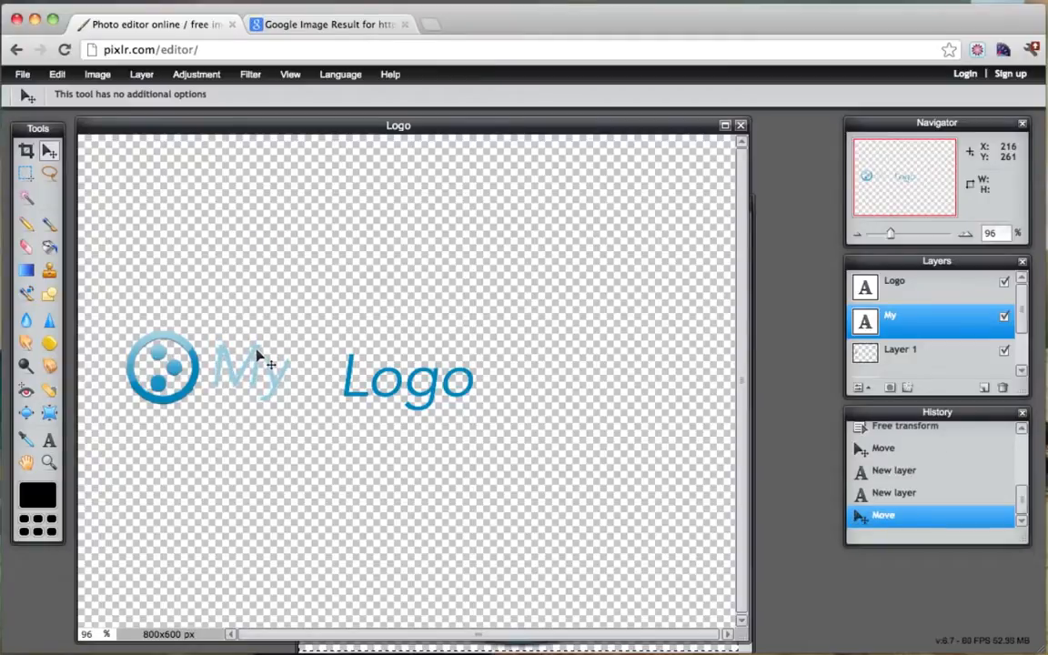
{"action": "left_click", "coordinate": [909, 289]}
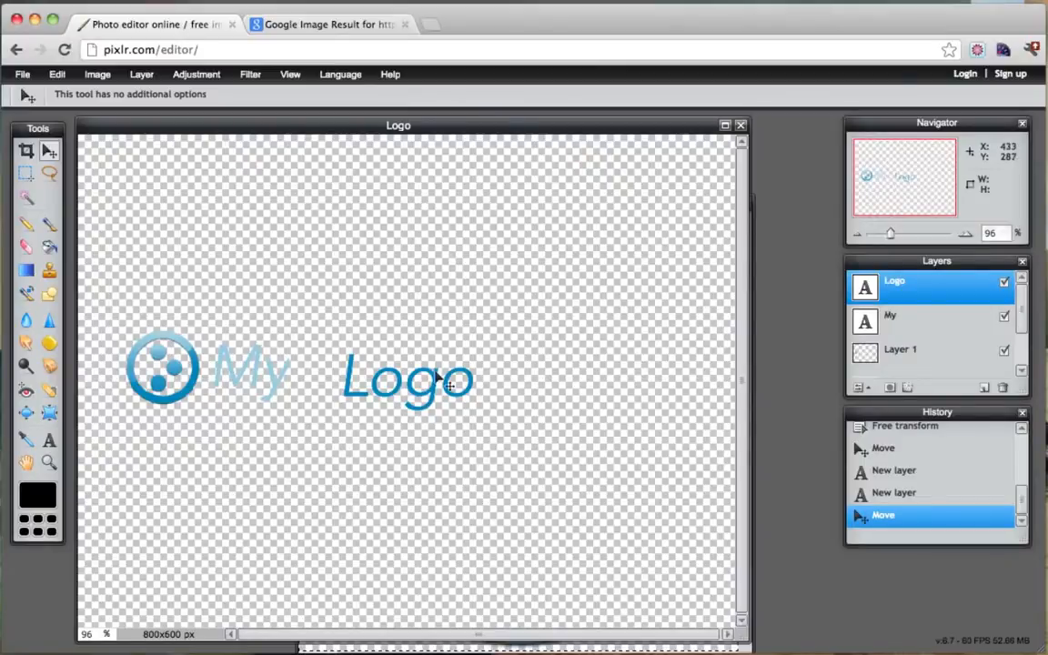
{"action": "left_click_drag", "start_coordinate": [421, 391], "coordinate": [371, 380]}
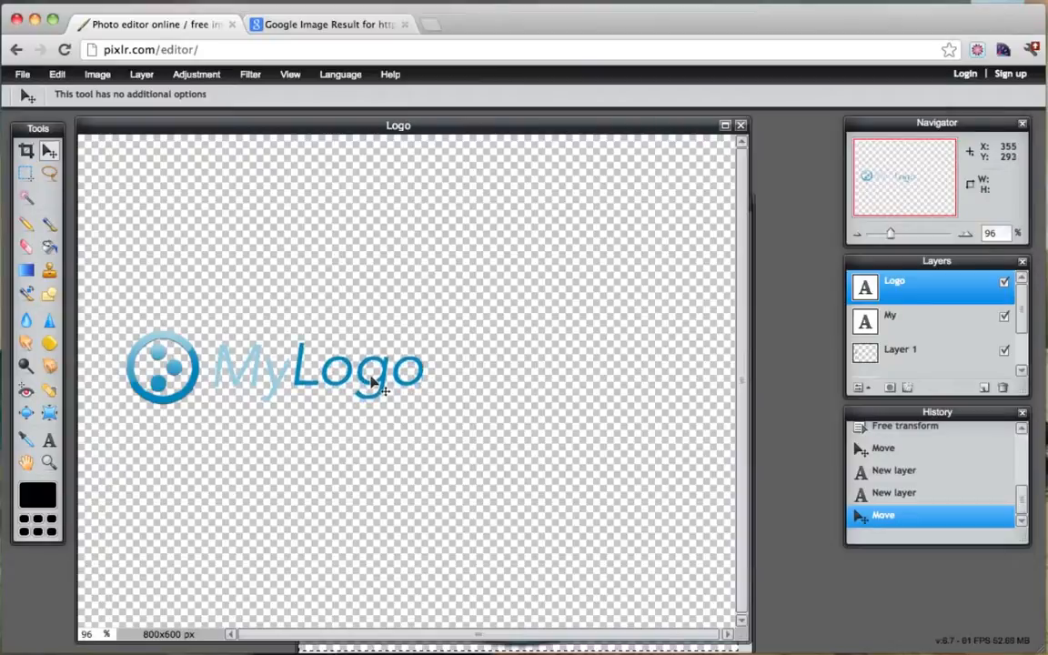
{"action": "left_click_drag", "start_coordinate": [371, 385], "coordinate": [370, 384]}
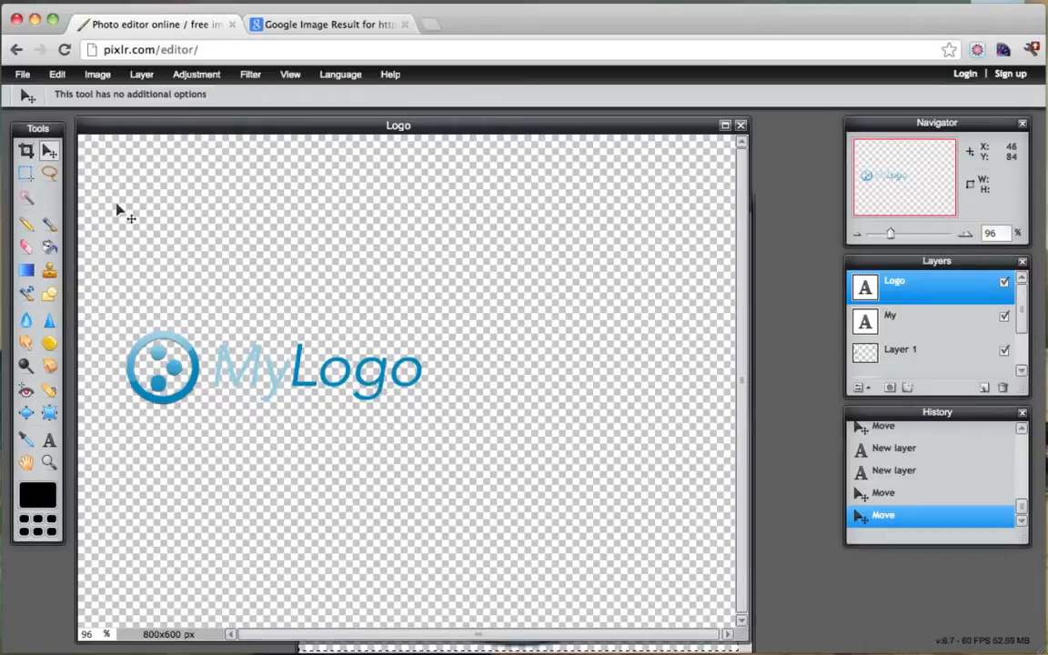
Crop the canvas tightly around the ring icon and the "MyLogo" text, to about 368 x 108 px.
{"action": "left_click", "coordinate": [26, 151]}
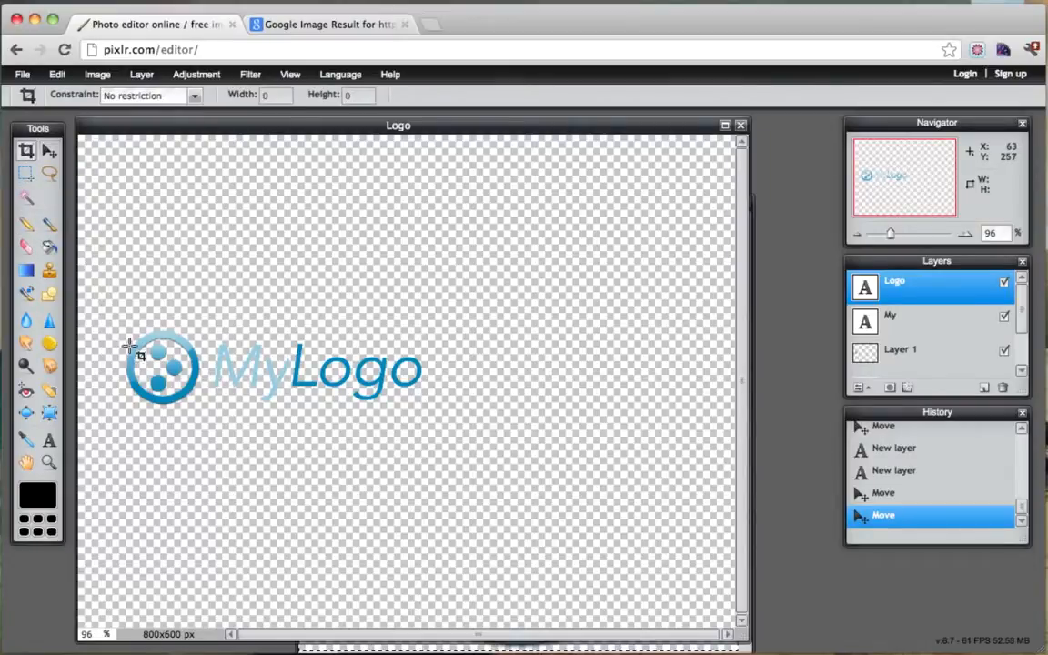
{"action": "left_click_drag", "start_coordinate": [110, 315], "coordinate": [424, 412]}
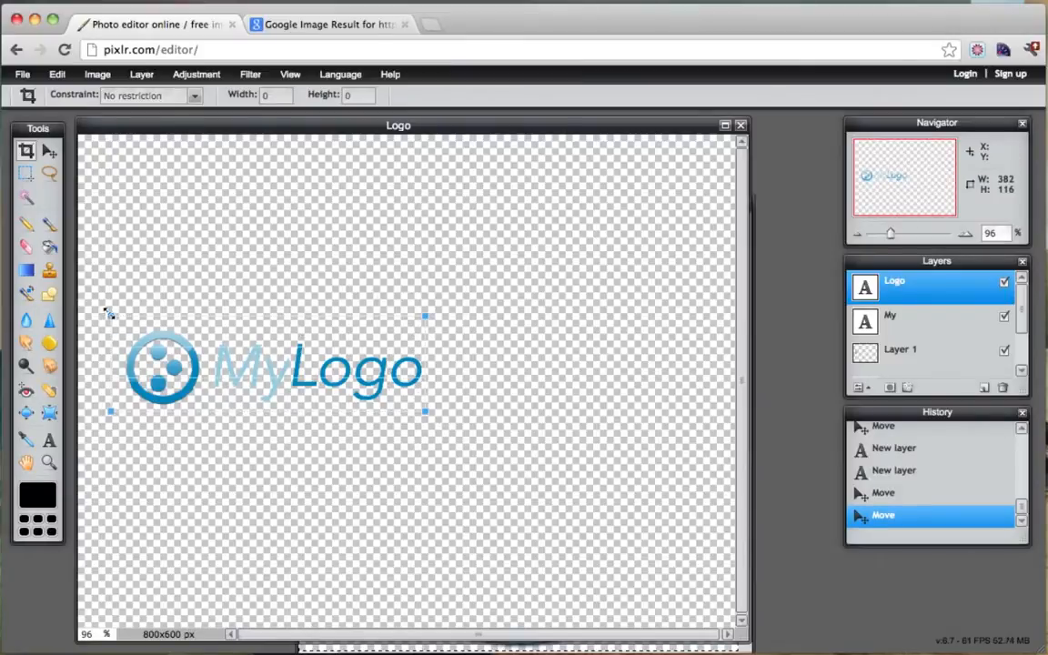
{"action": "left_click_drag", "start_coordinate": [108, 311], "coordinate": [123, 323]}
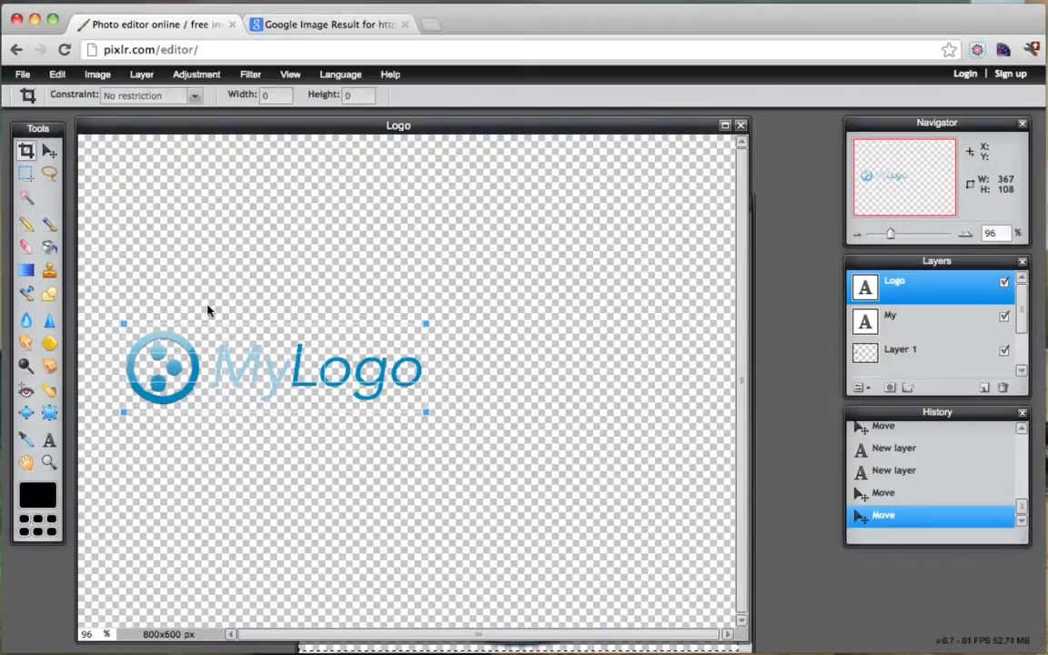
{"action": "key", "text": "Return"}
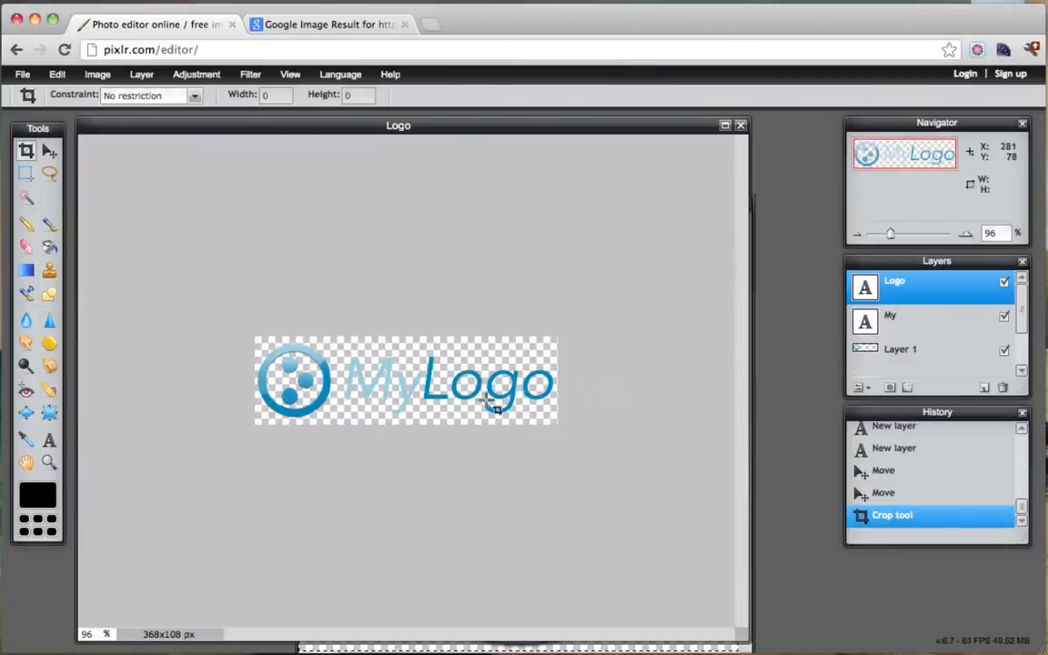
{"action": "left_click", "coordinate": [251, 76]}
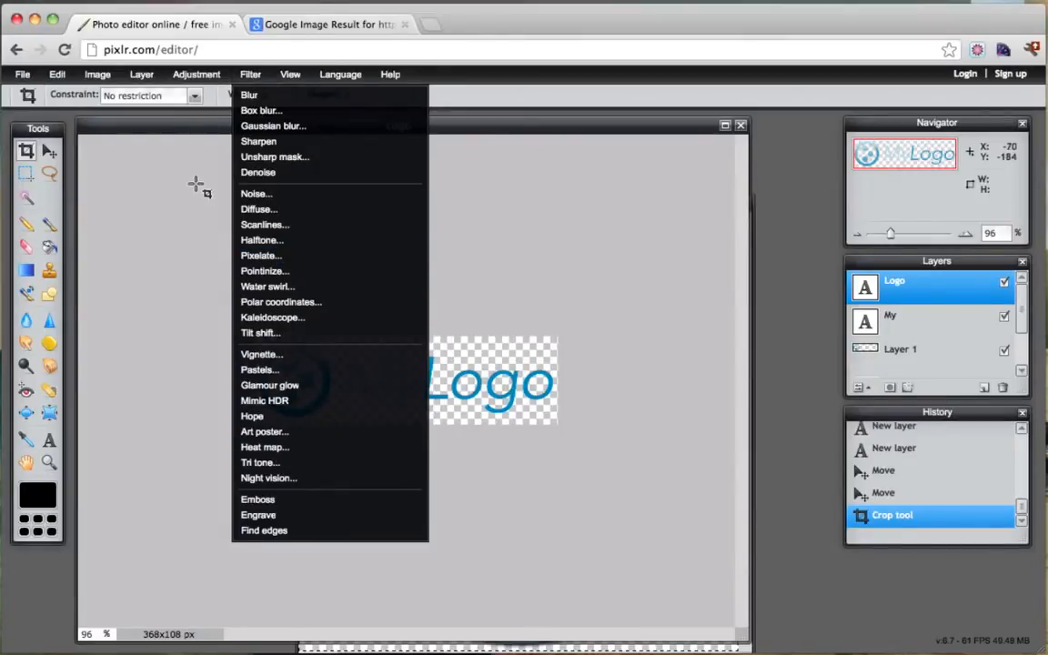
{"action": "left_click", "coordinate": [204, 130]}
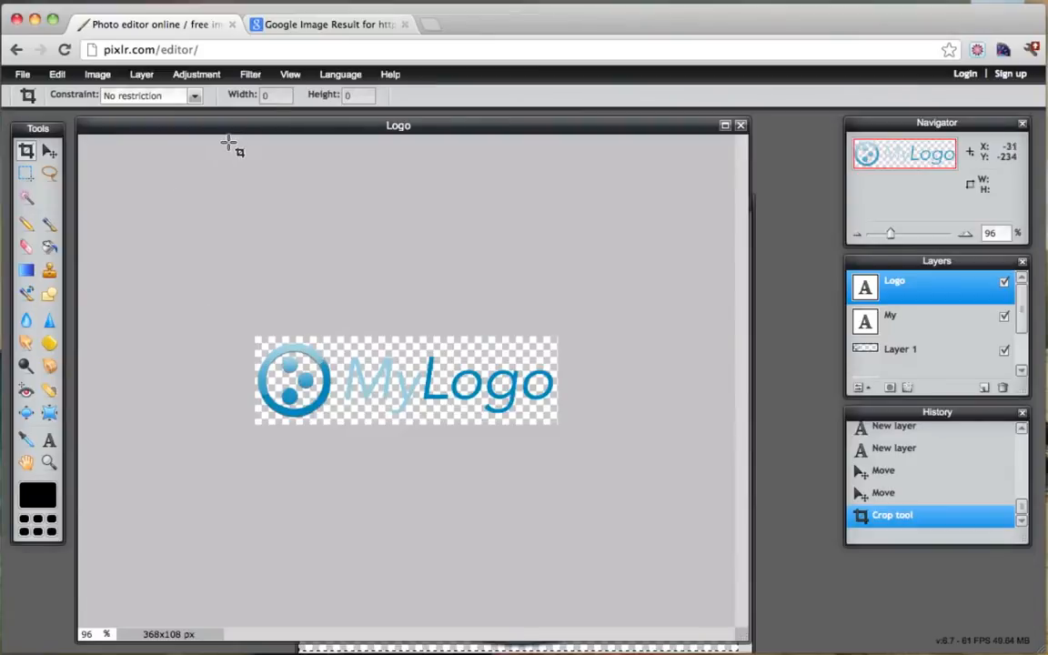
Save the logo to the Desktop as a transparent, full-quality PNG named MyLogo.png.
{"action": "left_click", "coordinate": [24, 75]}
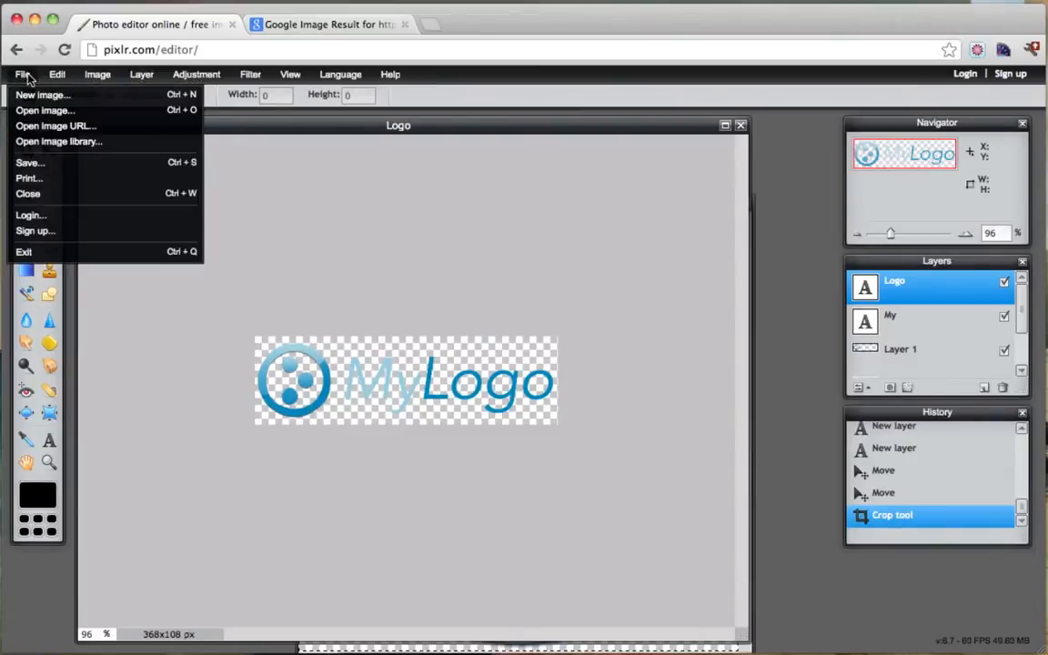
{"action": "left_click", "coordinate": [64, 165]}
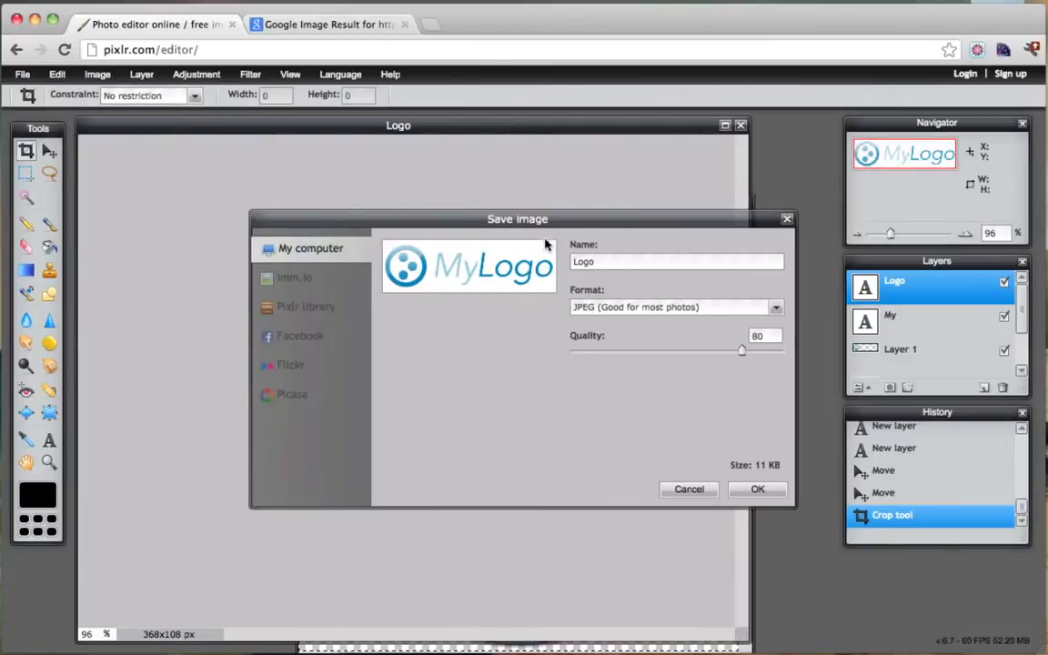
{"action": "left_click", "coordinate": [774, 310]}
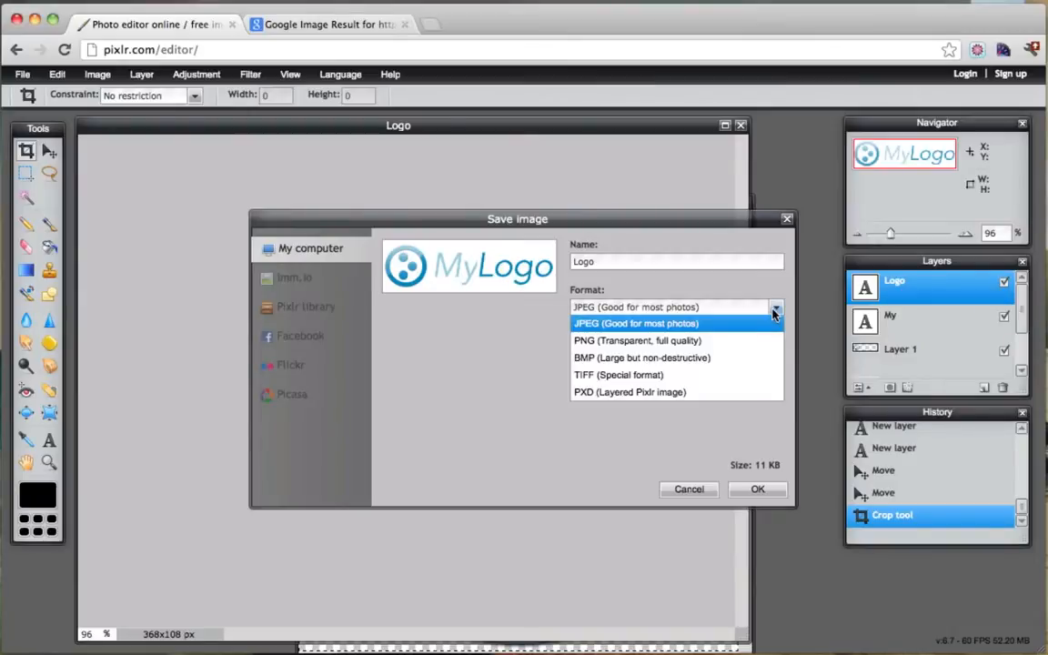
{"action": "left_click", "coordinate": [680, 335]}
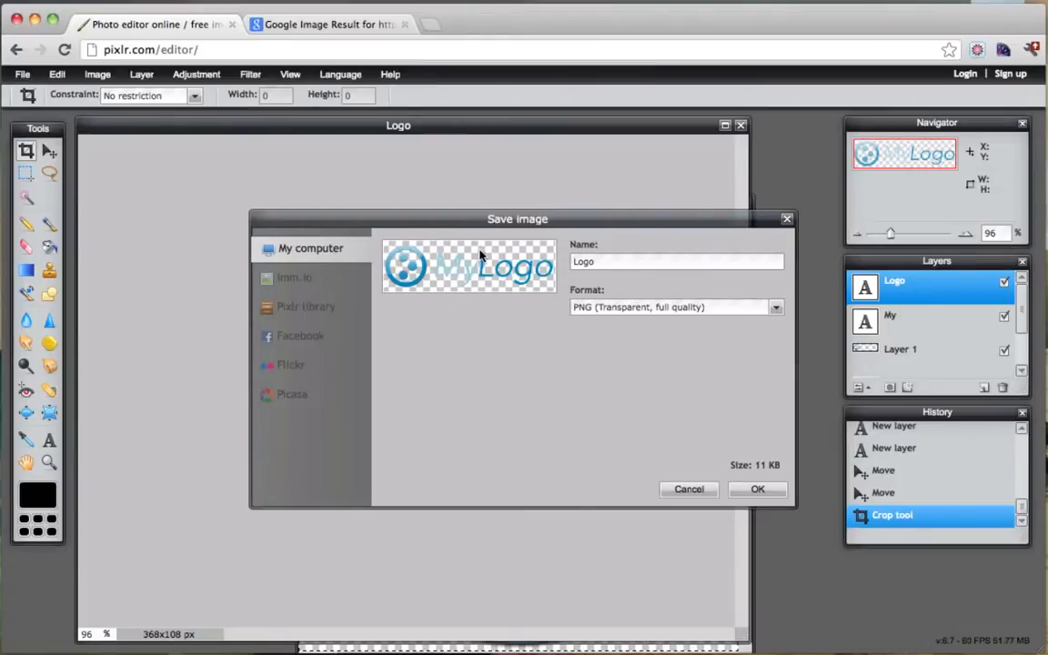
{"action": "left_click", "coordinate": [755, 490]}
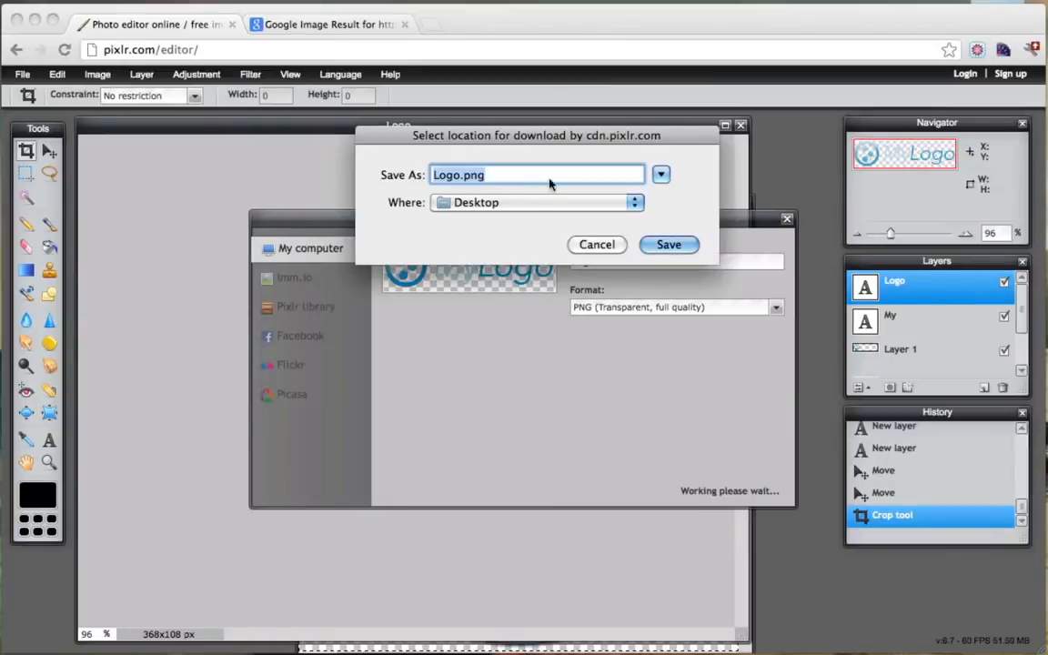
{"action": "left_click", "coordinate": [433, 176]}
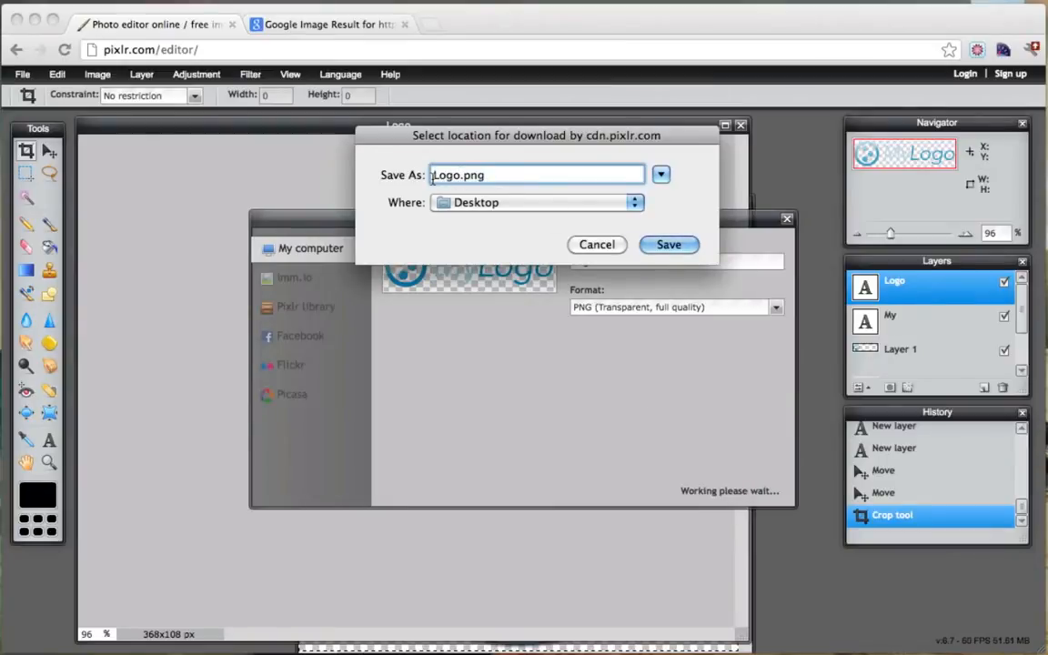
{"action": "type", "text": "My"}
{"action": "left_click", "coordinate": [668, 245]}
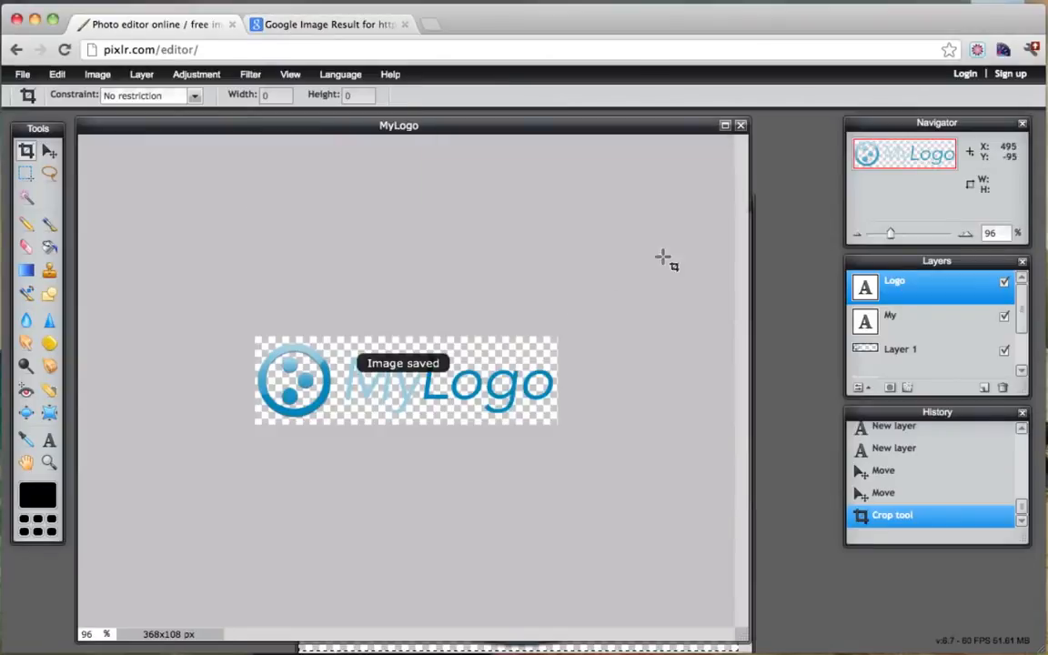
{"action": "left_click", "coordinate": [332, 25]}
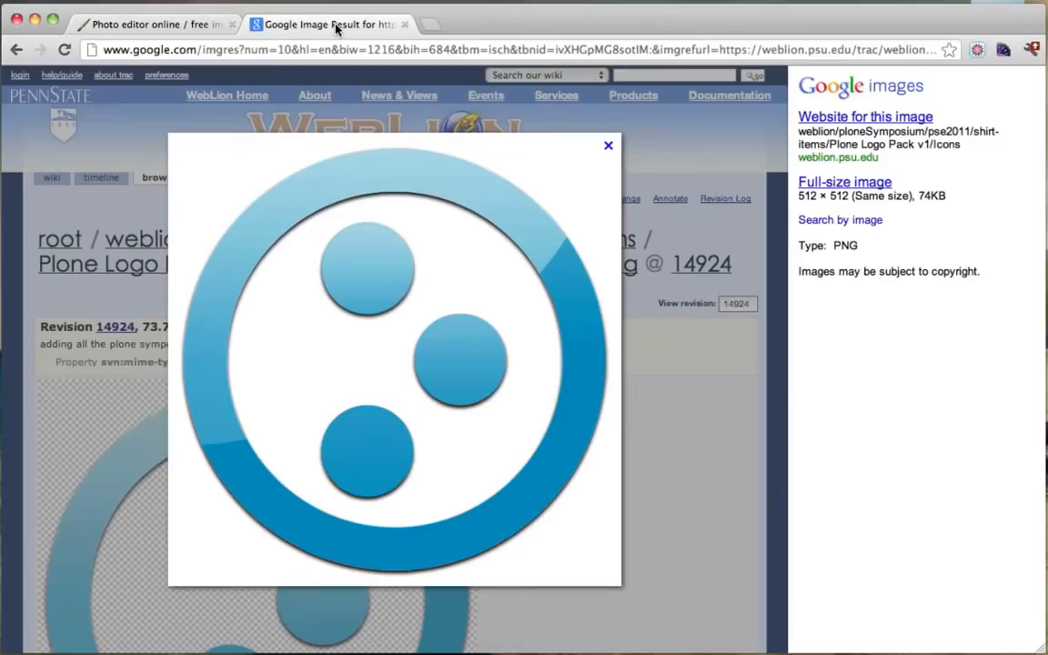
{"action": "left_click", "coordinate": [270, 52]}
{"action": "type", "text": "www.vewgle.com"}
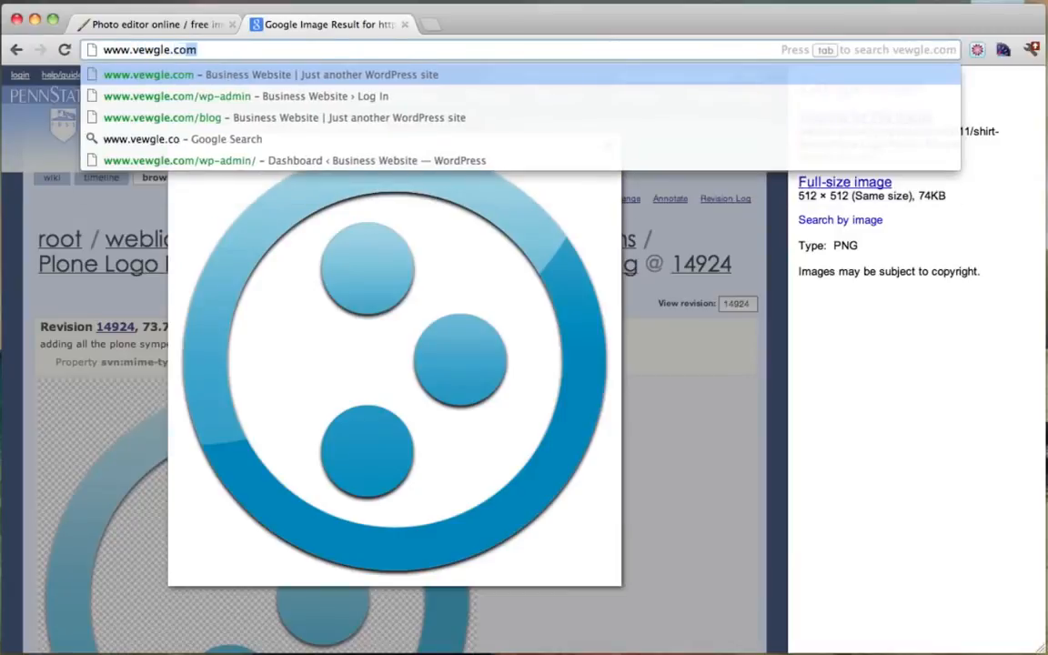
{"action": "key", "text": "Return"}
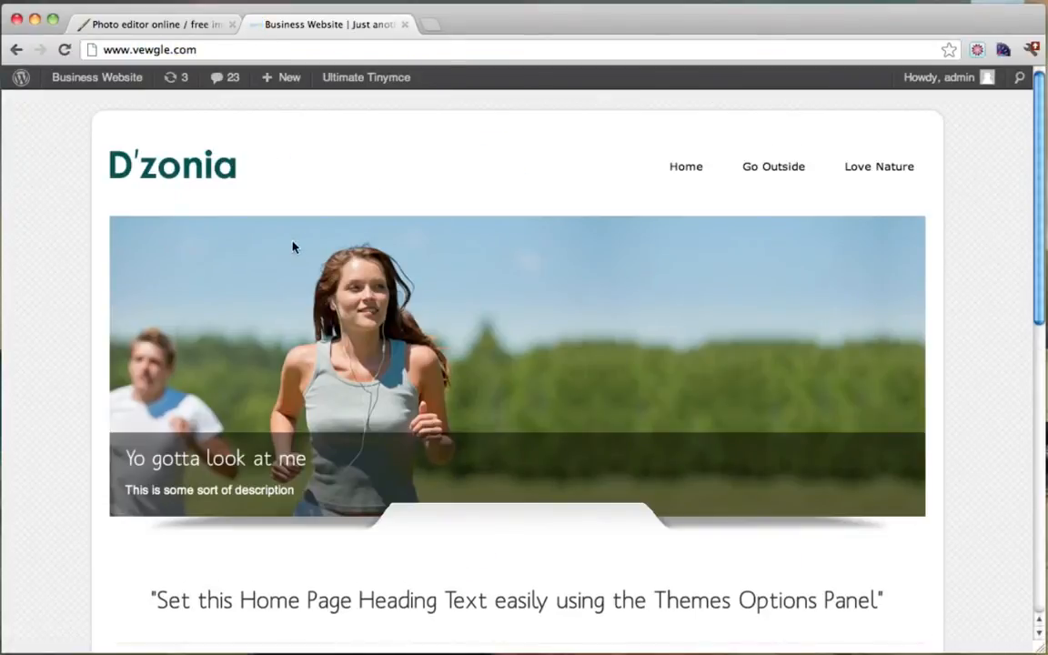
{"action": "scroll", "coordinate": [352, 288], "scroll_direction": "down", "scroll_amount": 3}
{"action": "scroll", "coordinate": [356, 291], "scroll_direction": "up", "scroll_amount": 3}
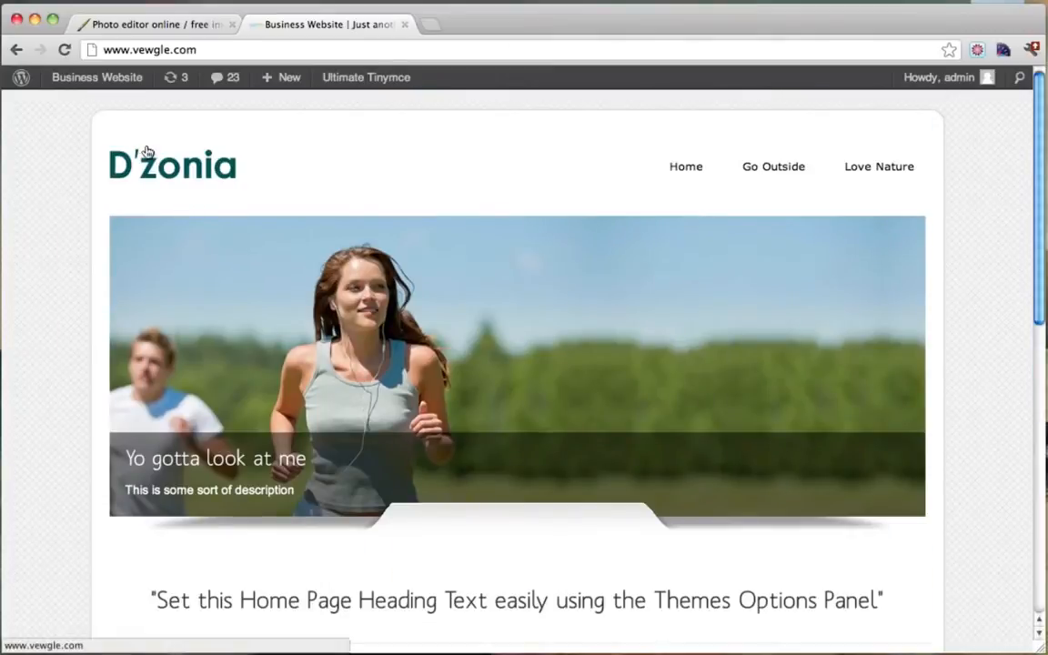
Go to the site's WordPress dashboard and open the Theme Options of the Dzonia Lite theme.
{"action": "mouse_move", "coordinate": [108, 83]}
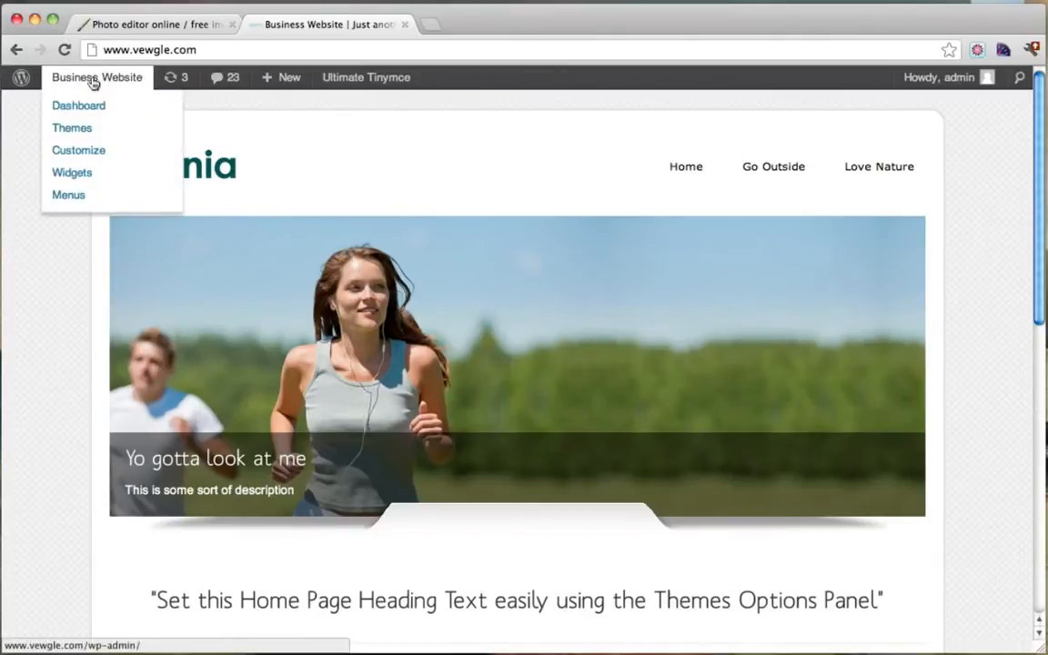
{"action": "left_click", "coordinate": [87, 107]}
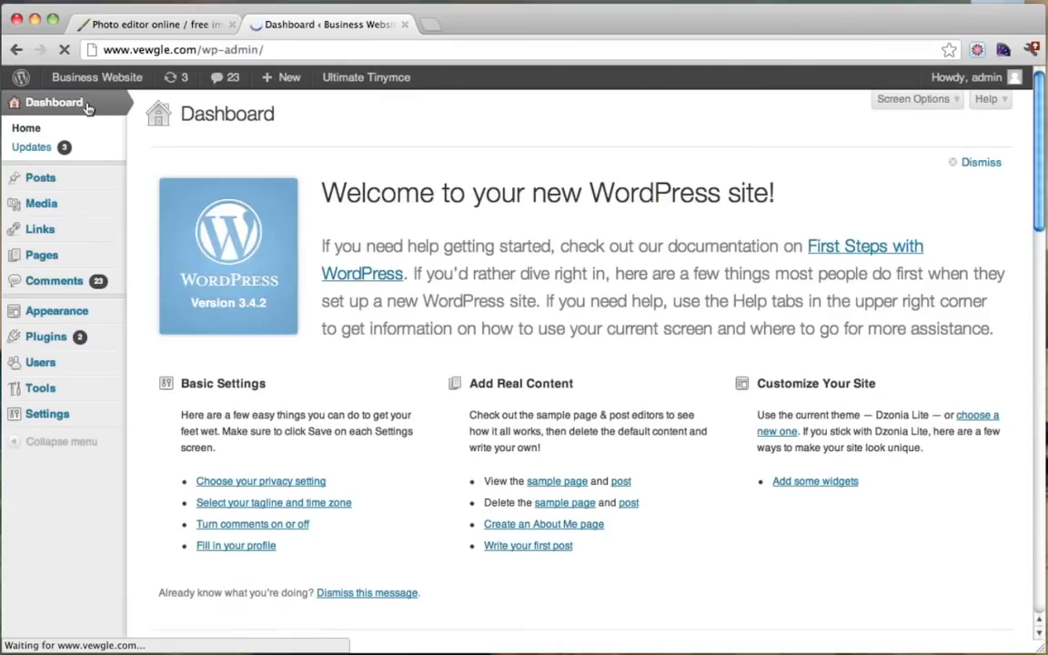
{"action": "mouse_move", "coordinate": [71, 317]}
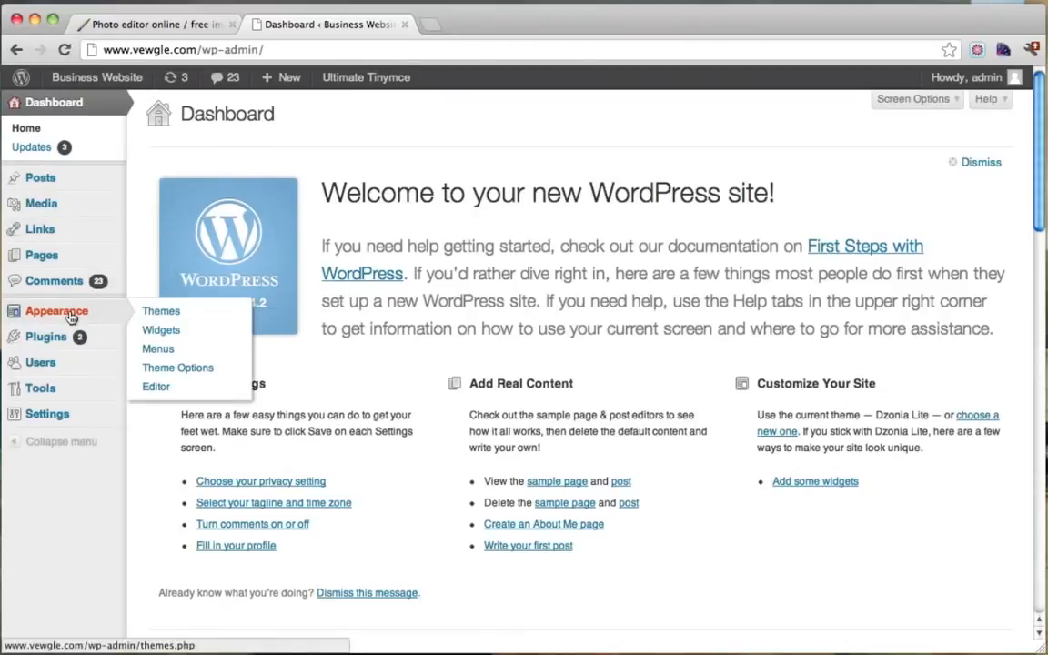
{"action": "left_click", "coordinate": [188, 368]}
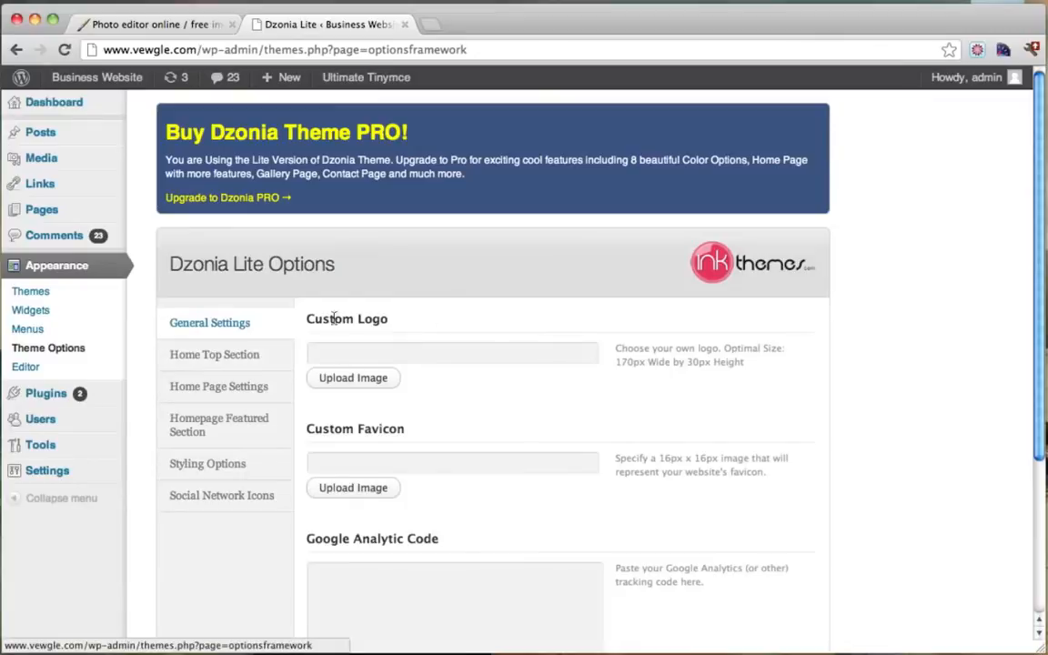
Upload MyLogo.png from the Desktop as the theme's Custom Logo and save all changes.
{"action": "left_click", "coordinate": [350, 380]}
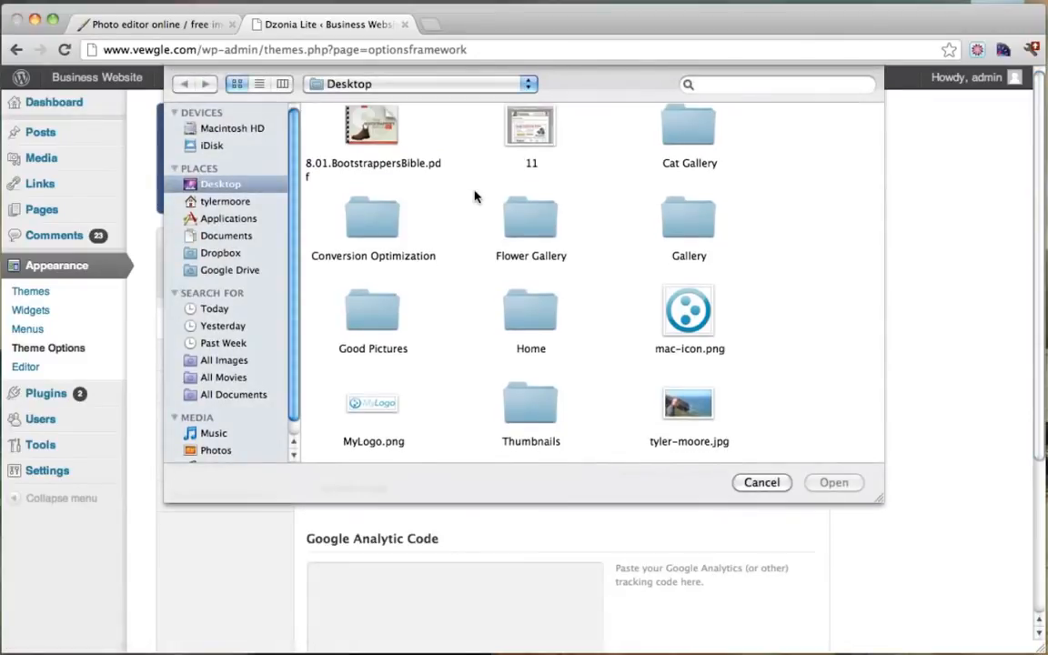
{"action": "left_click", "coordinate": [373, 404]}
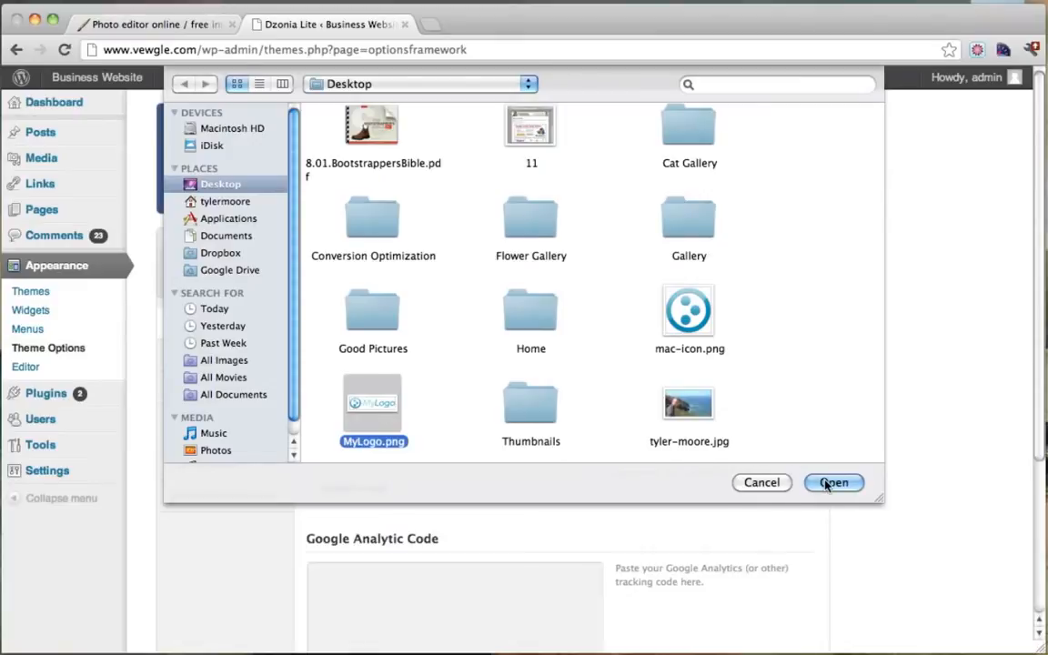
{"action": "left_click", "coordinate": [831, 482]}
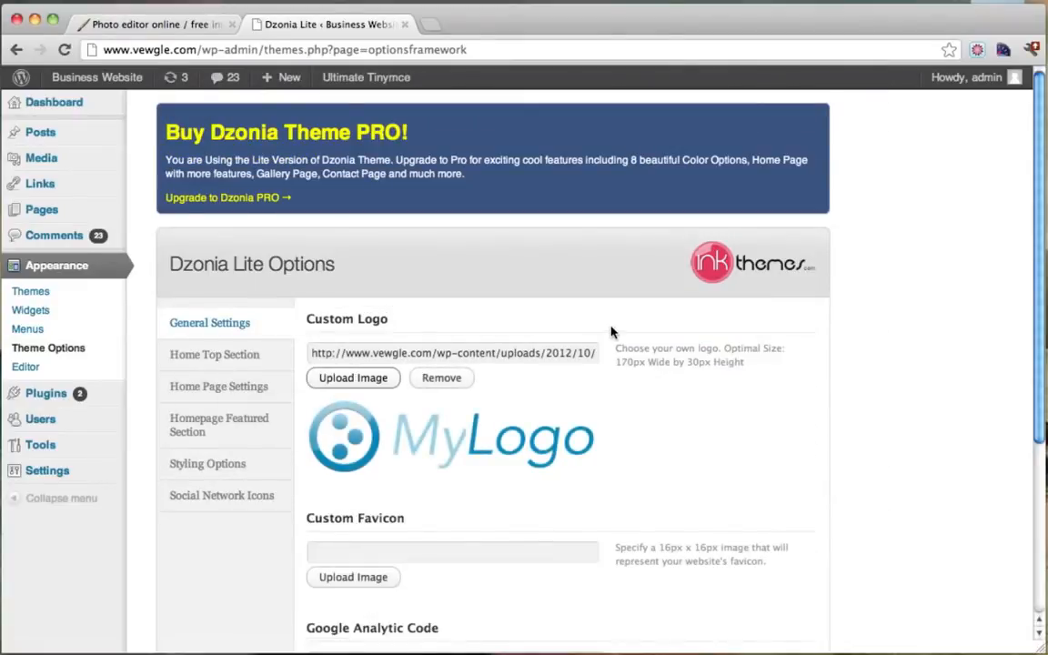
{"action": "scroll", "coordinate": [611, 332], "scroll_direction": "down", "scroll_amount": 5}
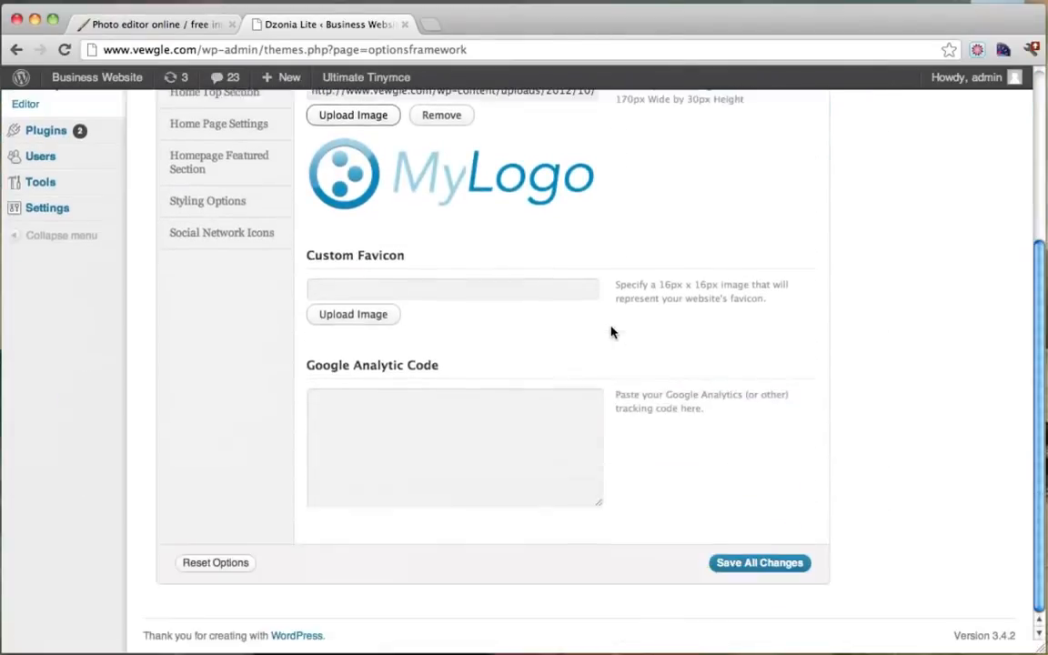
{"action": "left_click", "coordinate": [754, 563]}
Visit the live site and inspect its header area, selecting the body_wrapper div in the page's element tree.
{"action": "mouse_move", "coordinate": [104, 82]}
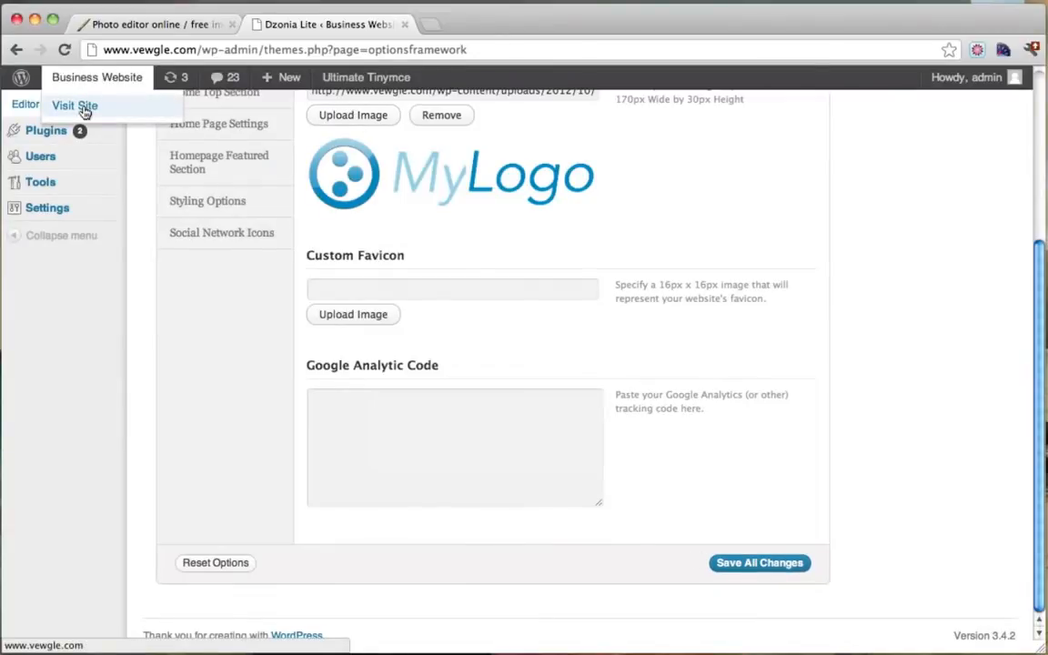
{"action": "left_click", "coordinate": [77, 107]}
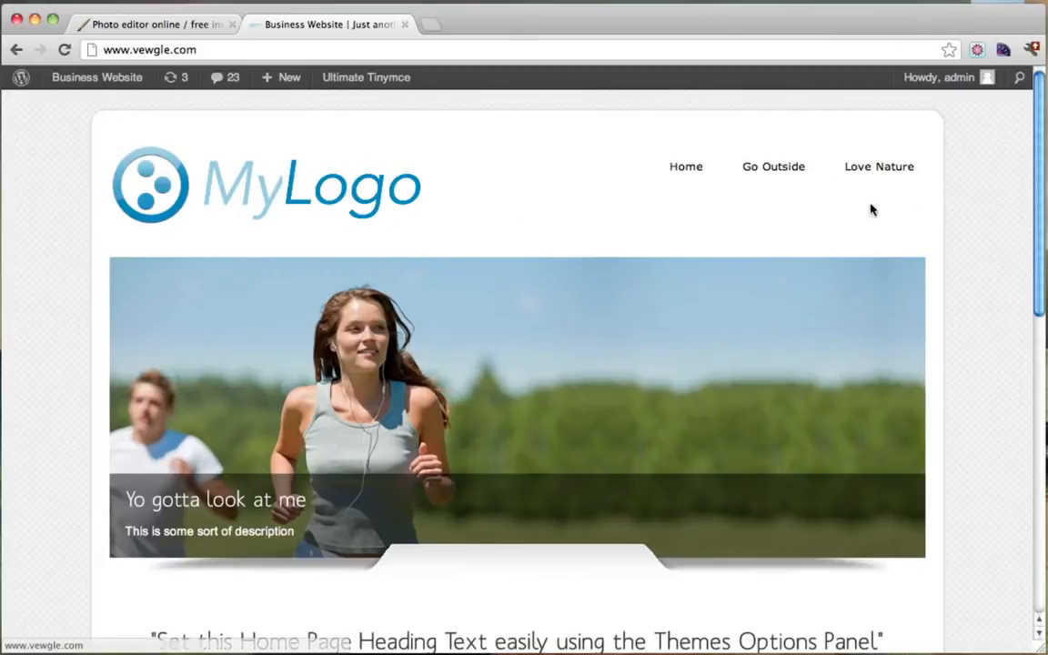
{"action": "right_click", "coordinate": [466, 186]}
{"action": "left_click", "coordinate": [536, 339]}
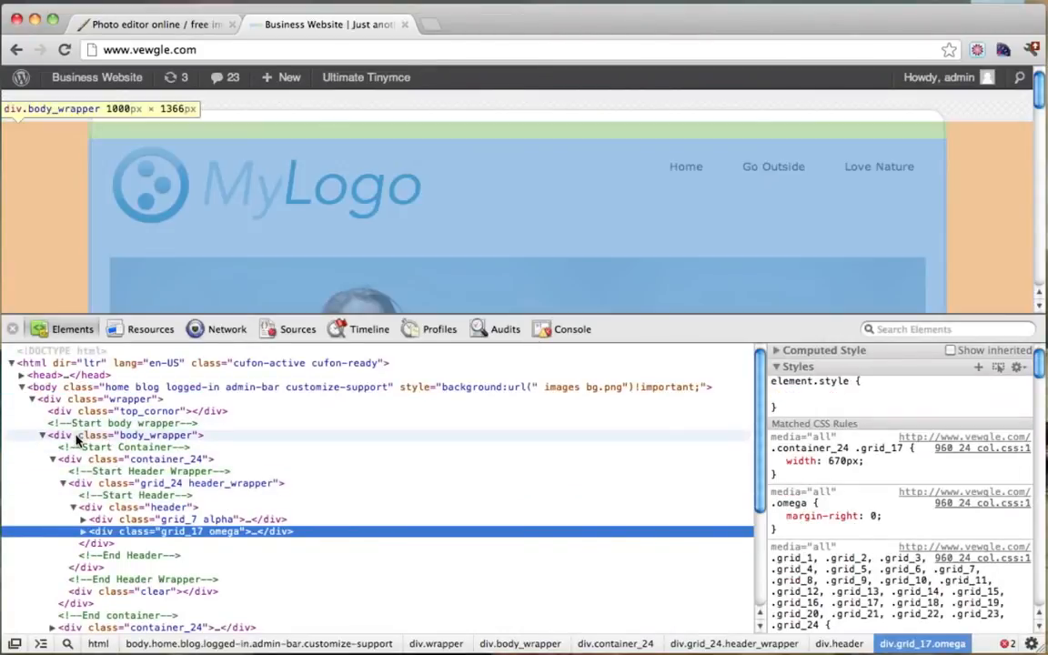
{"action": "left_click", "coordinate": [77, 436]}
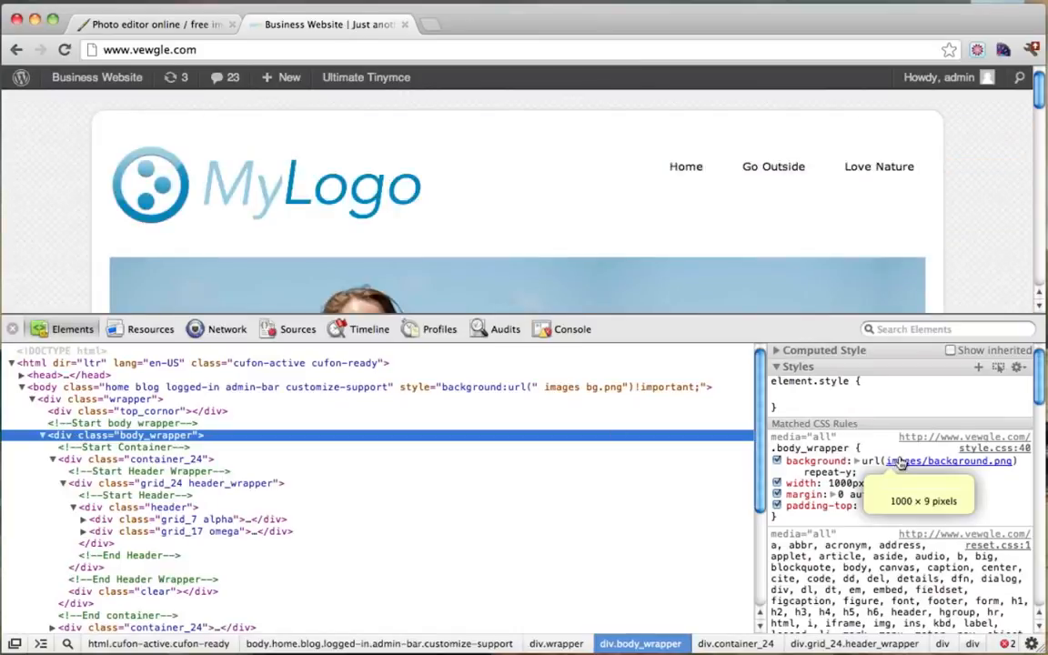
Test the logo's transparency by setting the body_wrapper background style to #000 and then to #3ee.
{"action": "left_click", "coordinate": [870, 461]}
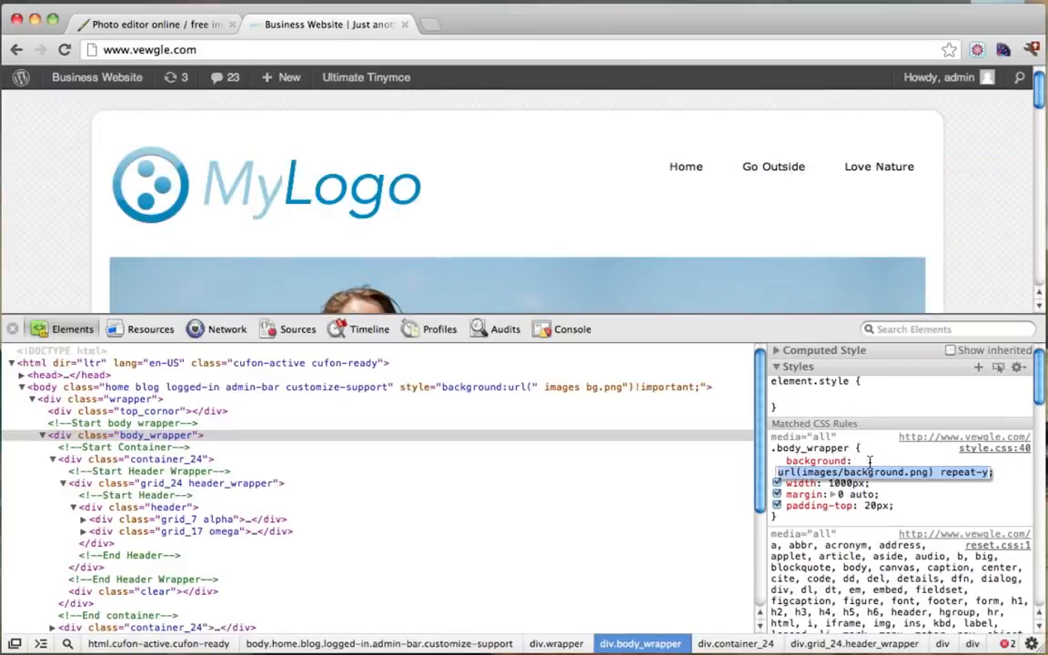
{"action": "type", "text": "#f00"}
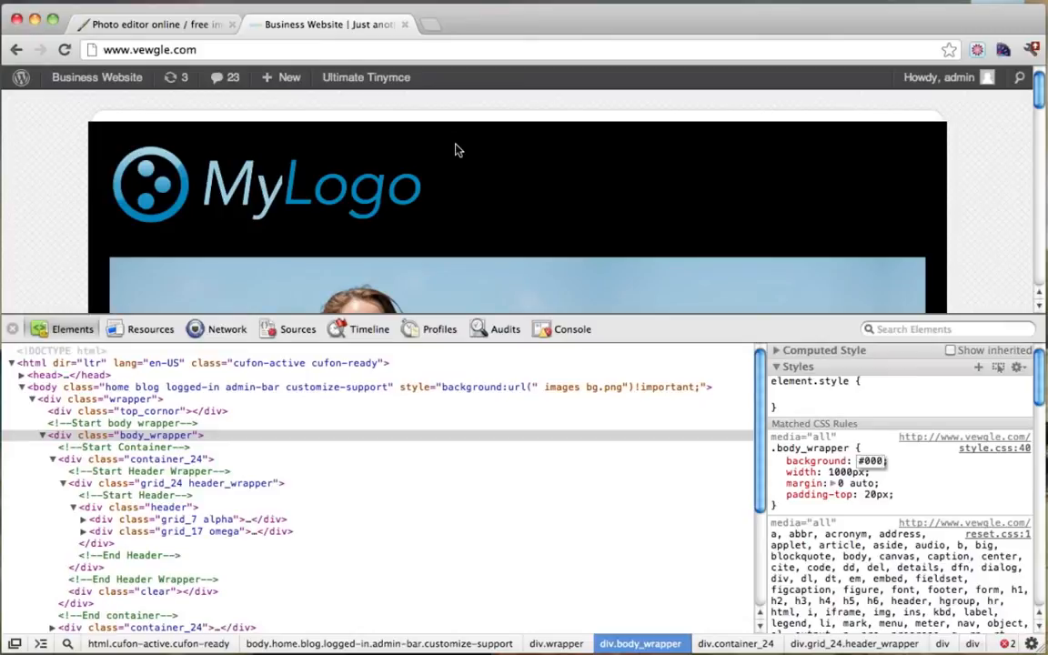
{"action": "key", "text": "BackSpace"}
{"action": "key", "text": "BackSpace"}
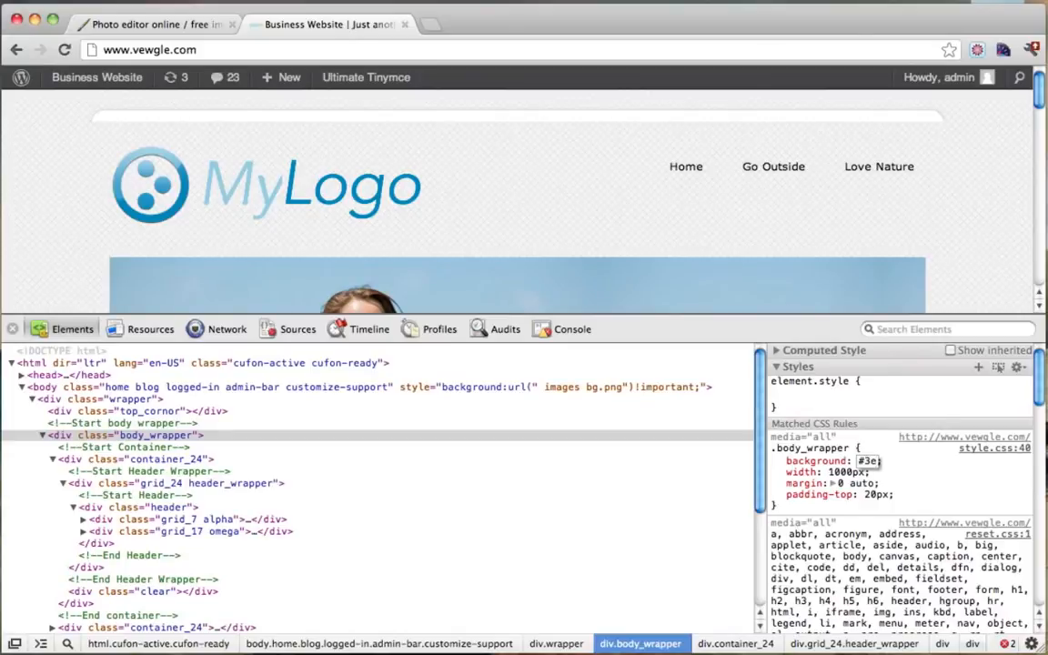
{"action": "type", "text": "e"}
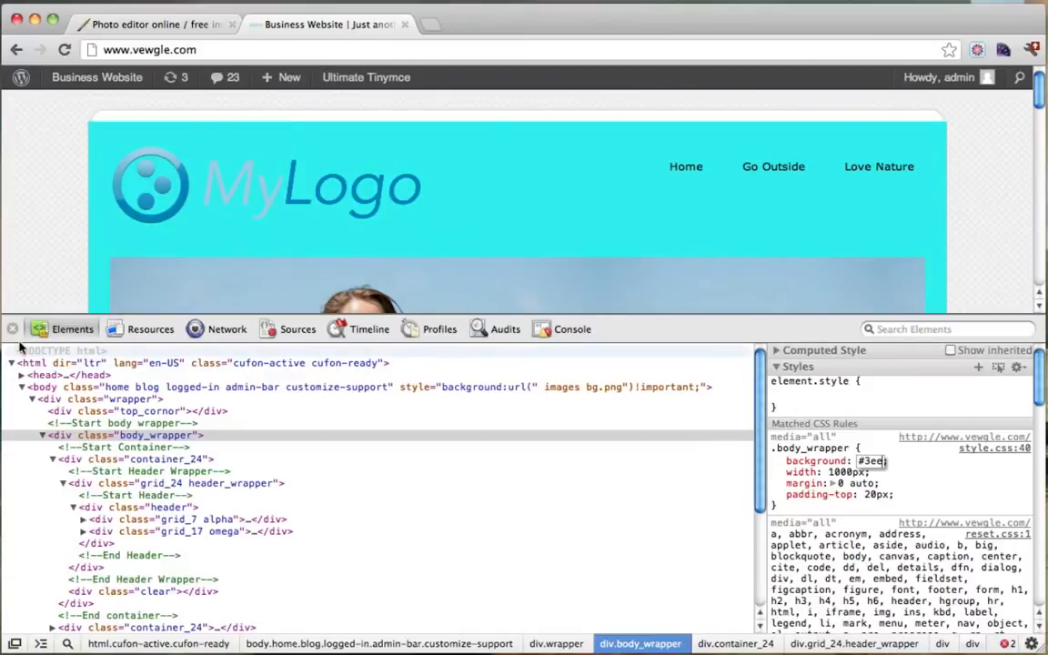
Close the element inspector and switch back to the Pixlr editor browser tab.
{"action": "left_click", "coordinate": [13, 330]}
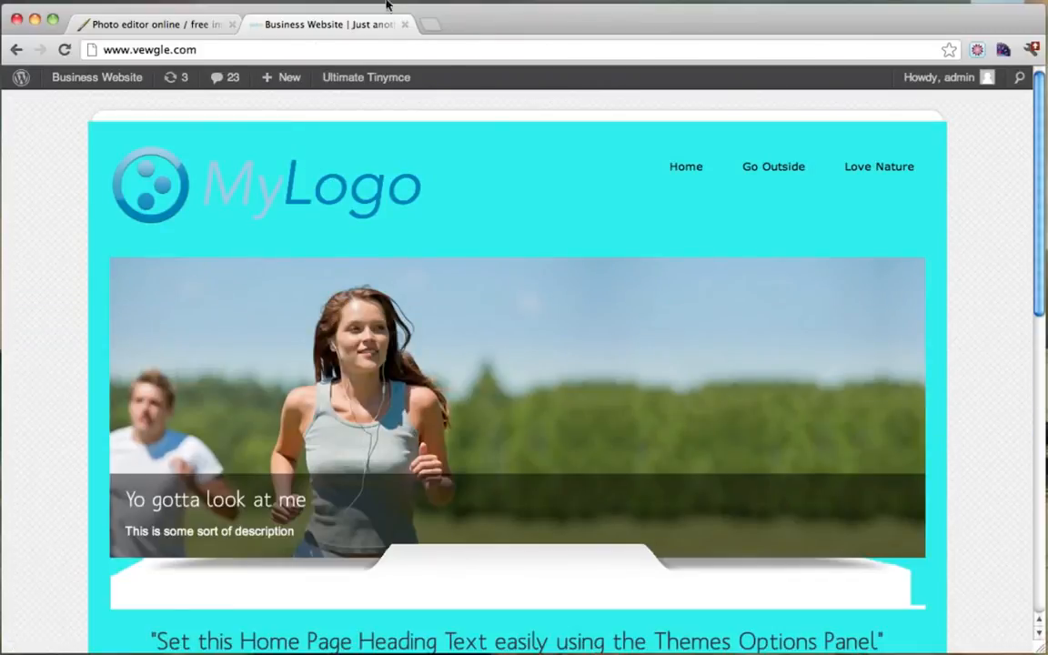
{"action": "left_click", "coordinate": [186, 26]}
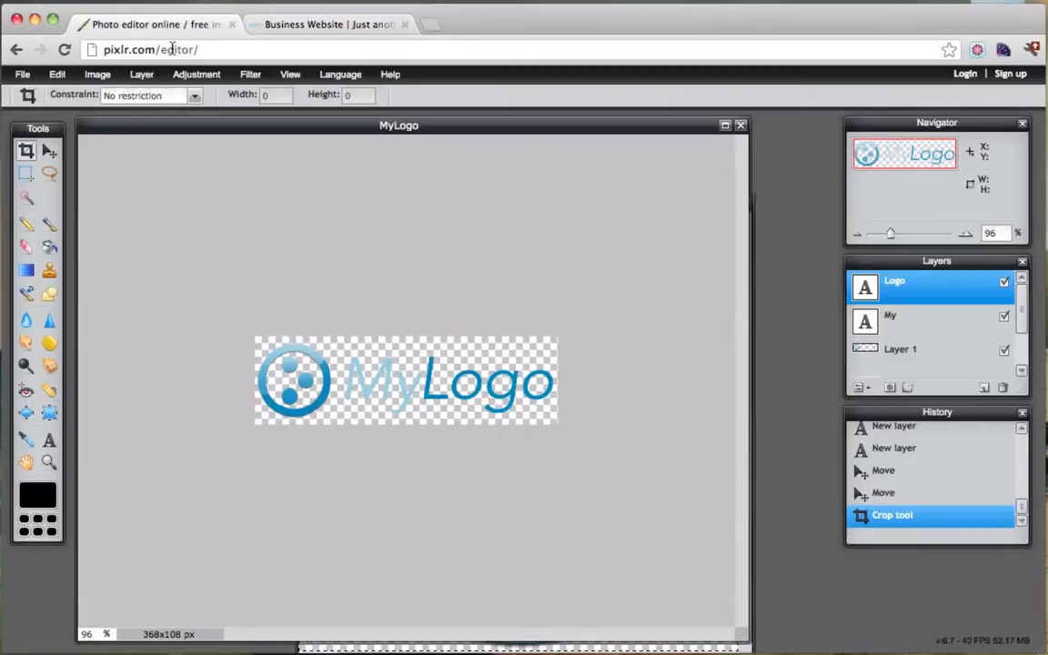